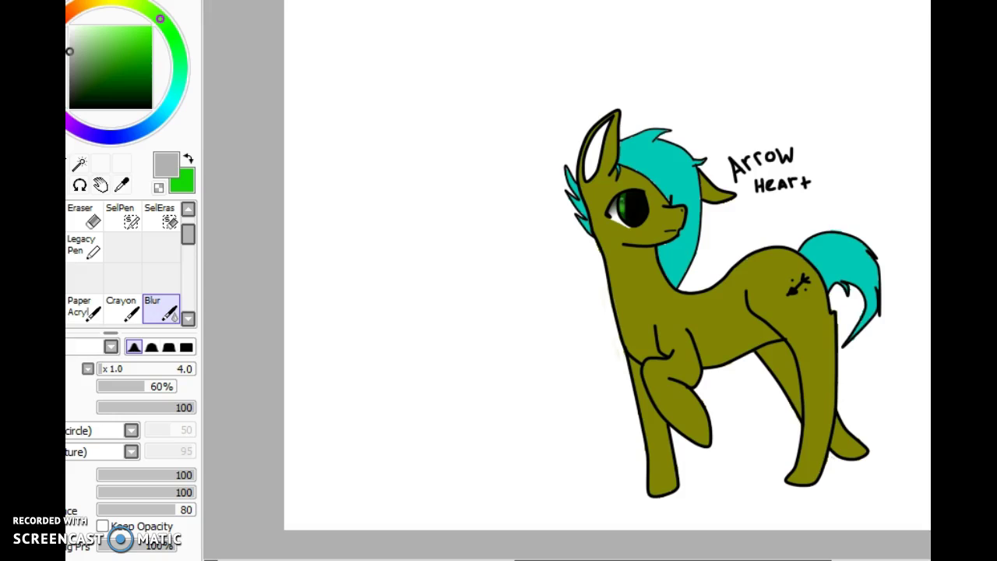
# Paint bright yellow highlight strokes on the pony's neck, face and ears using the Legacy Pen at size 8.
pyautogui.moveTo(160, 19); pyautogui.dragTo(109, 2)
pyautogui.moveTo(151, 37); pyautogui.dragTo(151, 26)
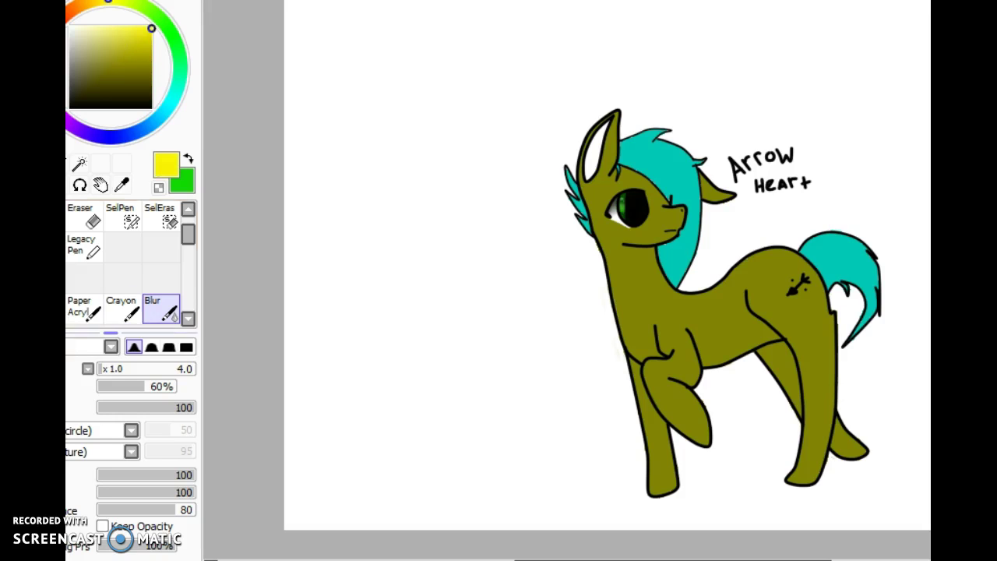
pyautogui.click(121, 307)
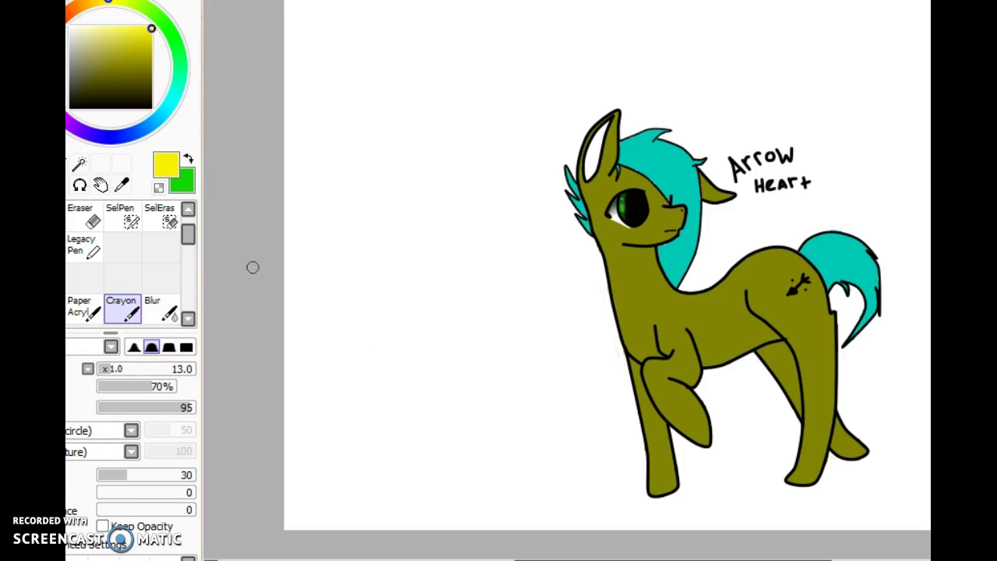
pyautogui.click(83, 245)
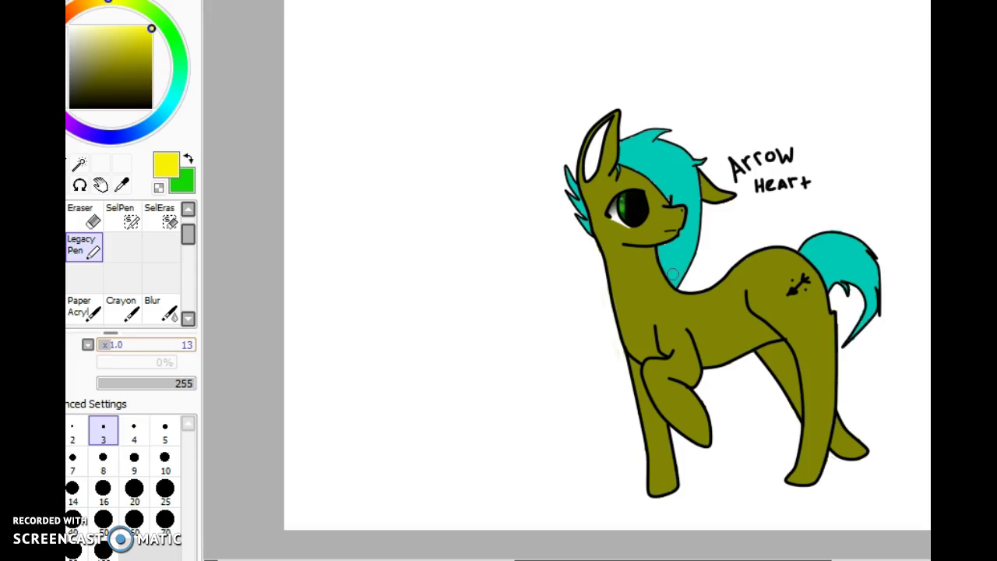
pyautogui.click(102, 460)
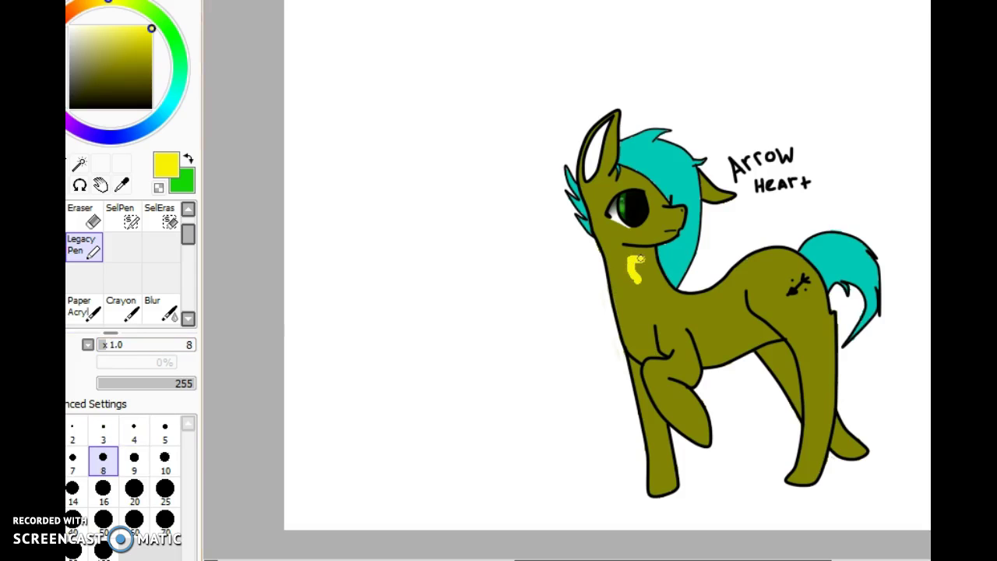
pyautogui.moveTo(618, 259)
pyautogui.mouseDown()
pyautogui.moveTo(643, 348)
pyautogui.moveTo(639, 272)
pyautogui.moveTo(668, 325)
pyautogui.moveTo(633, 287)
pyautogui.mouseUp()
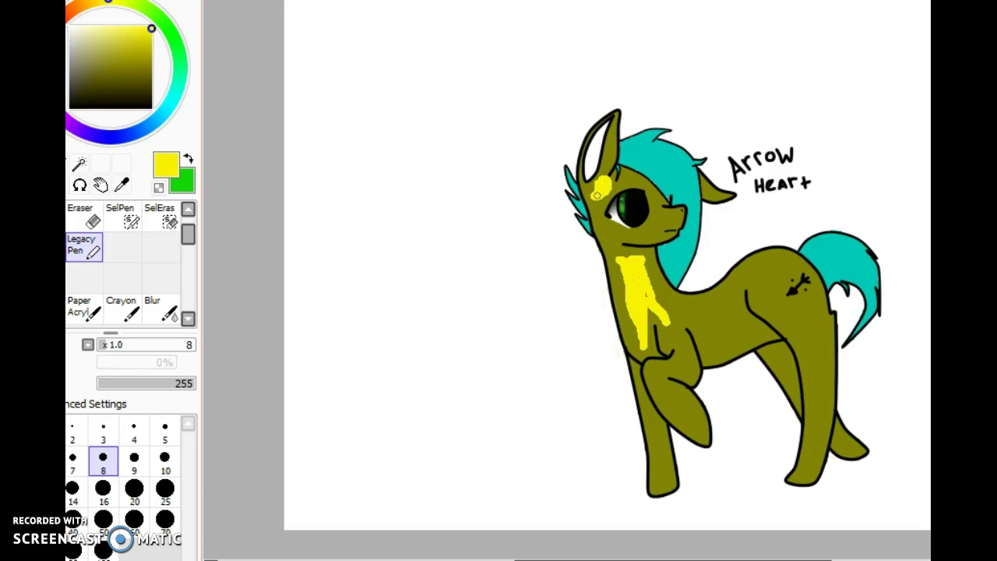
pyautogui.moveTo(608, 244); pyautogui.dragTo(596, 200)
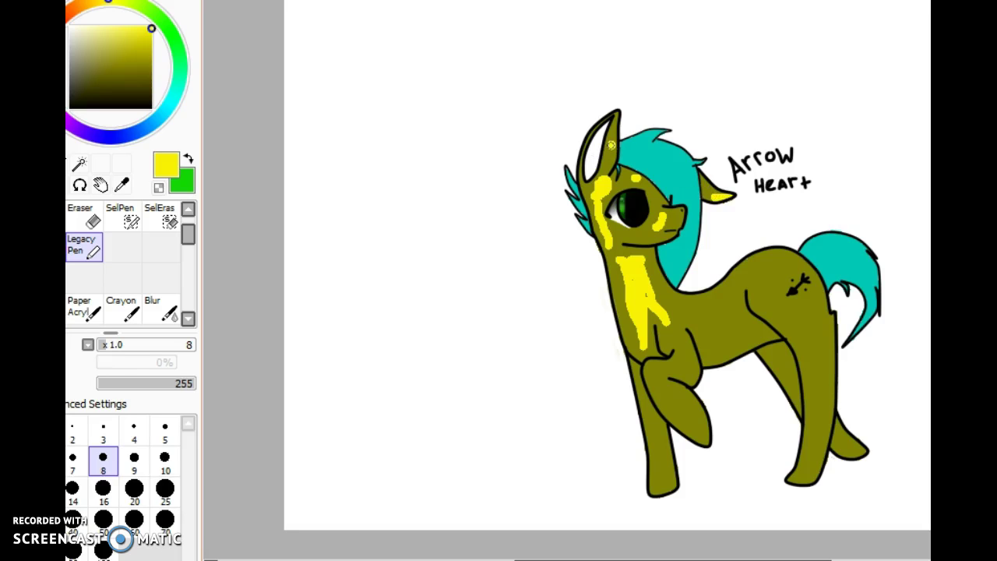
# Paint yellow highlight strokes along the pony's front legs, torso, flank and hind legs.
pyautogui.moveTo(676, 337)
pyautogui.mouseDown()
pyautogui.moveTo(690, 379)
pyautogui.moveTo(691, 353)
pyautogui.moveTo(663, 372)
pyautogui.moveTo(682, 373)
pyautogui.moveTo(660, 375)
pyautogui.moveTo(693, 417)
pyautogui.mouseUp()
pyautogui.moveTo(672, 383)
pyautogui.mouseDown()
pyautogui.moveTo(696, 426)
pyautogui.moveTo(649, 410)
pyautogui.moveTo(658, 475)
pyautogui.mouseUp()
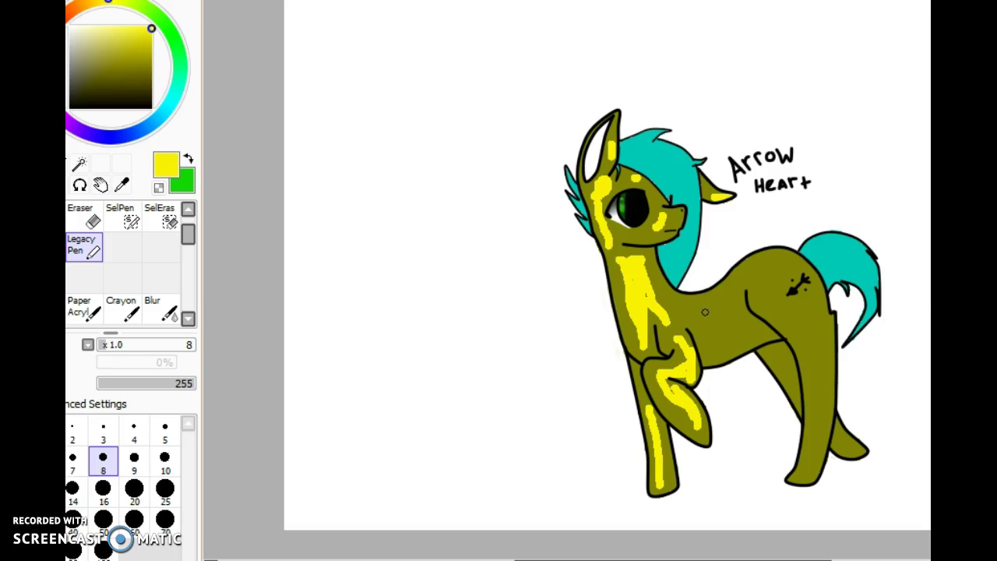
pyautogui.moveTo(689, 311)
pyautogui.mouseDown()
pyautogui.moveTo(783, 271)
pyautogui.moveTo(762, 263)
pyautogui.moveTo(689, 329)
pyautogui.moveTo(775, 318)
pyautogui.moveTo(716, 326)
pyautogui.moveTo(801, 283)
pyautogui.moveTo(815, 312)
pyautogui.moveTo(815, 409)
pyautogui.moveTo(826, 445)
pyautogui.moveTo(811, 483)
pyautogui.mouseUp()
pyautogui.moveTo(776, 356); pyautogui.dragTo(789, 377)
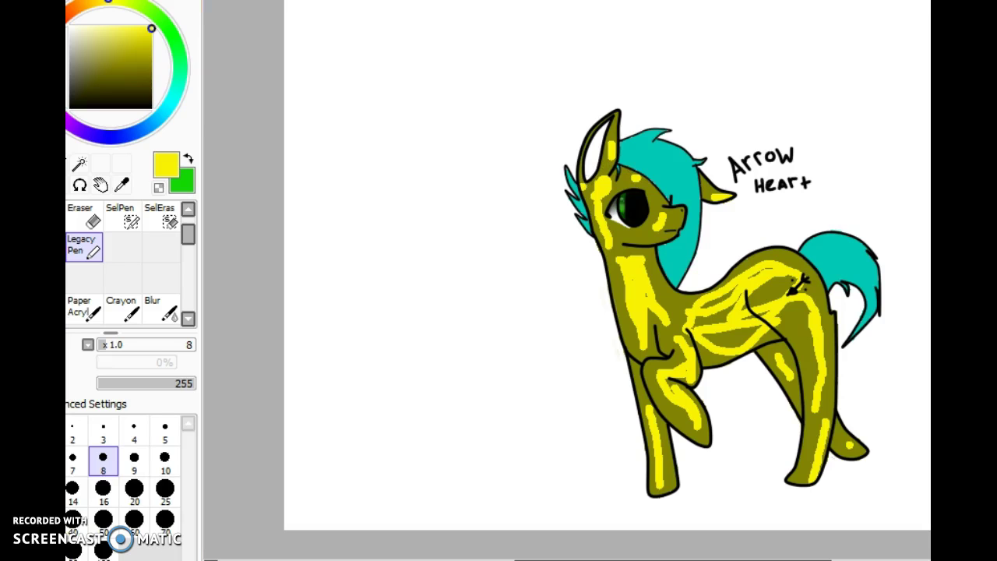
# Soften the yellow highlights on the neck and chest with the Blur brush at size 25, redoing the first attempt.
pyautogui.scroll(3, 674, 276)
pyautogui.scroll(-2, 674, 277)
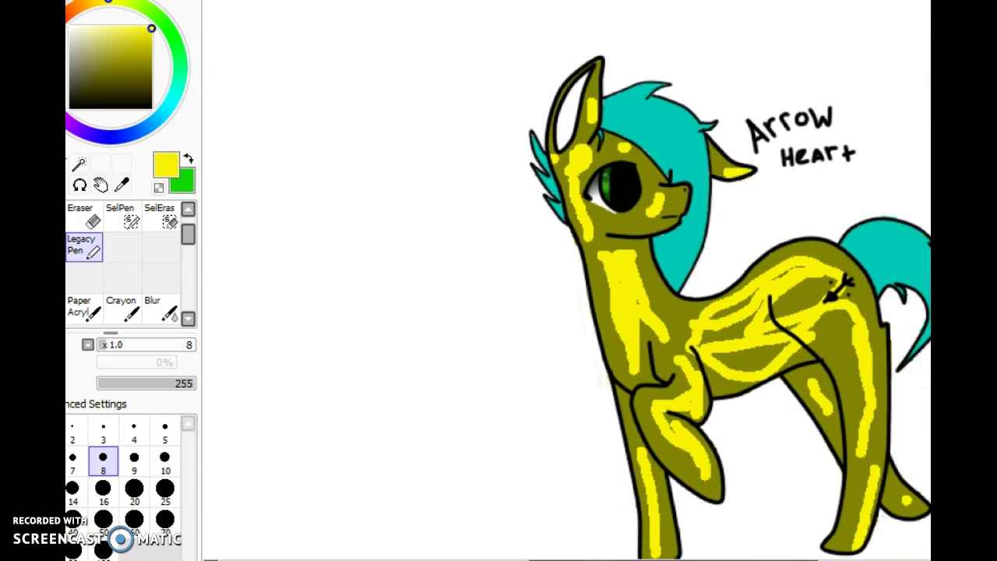
pyautogui.click(162, 308)
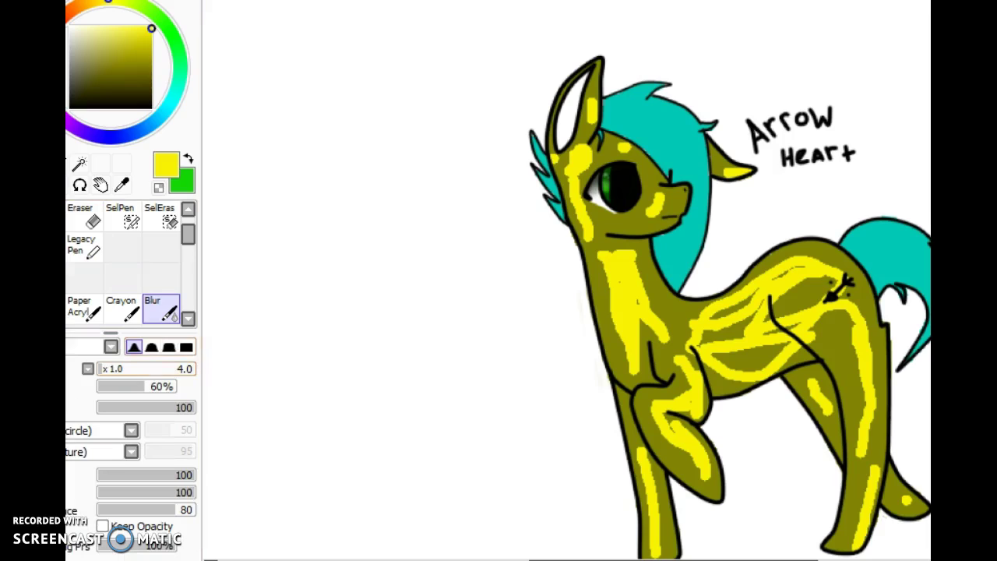
pyautogui.click(113, 369)
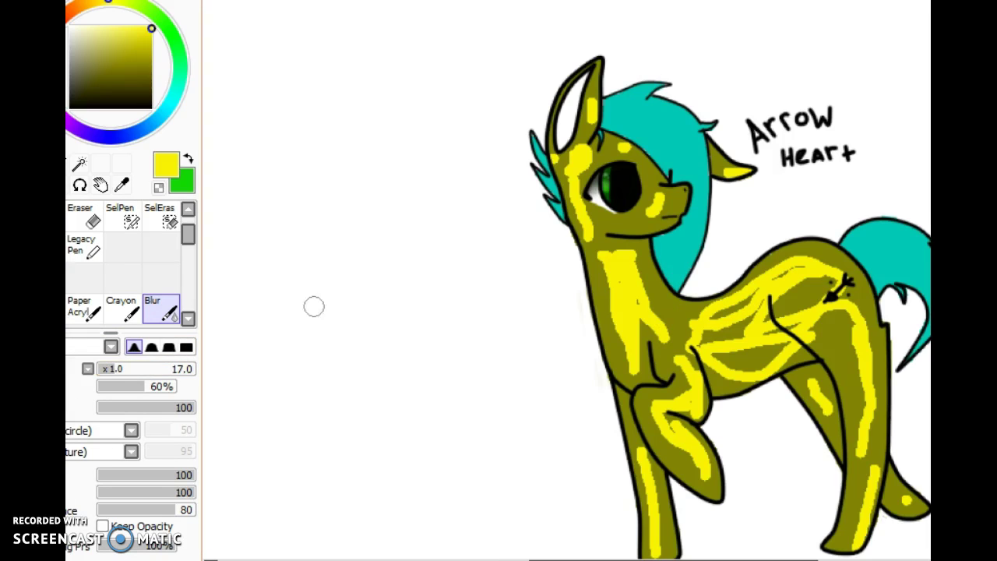
pyautogui.click(122, 368)
pyautogui.moveTo(636, 333)
pyautogui.mouseDown()
pyautogui.moveTo(583, 201)
pyautogui.moveTo(622, 333)
pyautogui.moveTo(565, 269)
pyautogui.mouseUp()
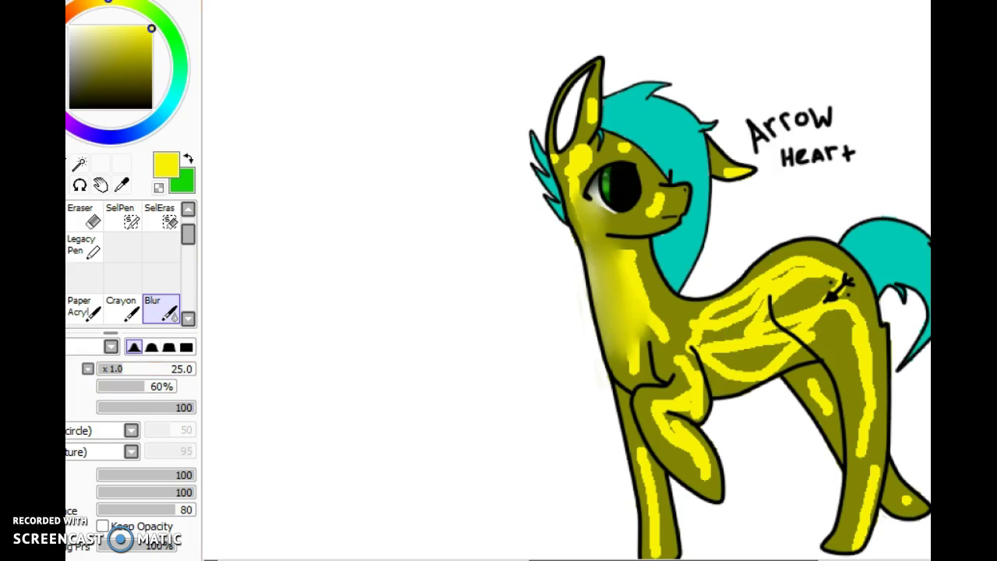
pyautogui.hotkey('ctrl', 'z')
pyautogui.moveTo(655, 331)
pyautogui.mouseDown()
pyautogui.moveTo(613, 248)
pyautogui.moveTo(615, 296)
pyautogui.moveTo(620, 278)
pyautogui.moveTo(640, 369)
pyautogui.moveTo(616, 324)
pyautogui.moveTo(633, 320)
pyautogui.moveTo(664, 351)
pyautogui.moveTo(638, 247)
pyautogui.moveTo(632, 288)
pyautogui.mouseUp()
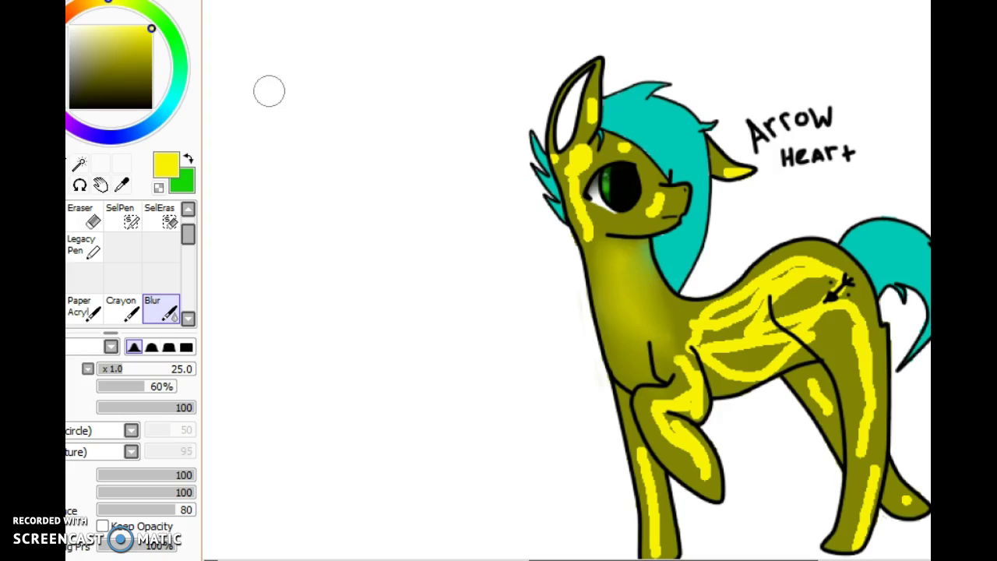
# Blur the yellow highlights on the raised foreleg, torso, flank and both hind legs into the olive coat.
pyautogui.moveTo(681, 372)
pyautogui.mouseDown()
pyautogui.moveTo(685, 409)
pyautogui.moveTo(689, 363)
pyautogui.moveTo(669, 406)
pyautogui.moveTo(691, 364)
pyautogui.moveTo(688, 336)
pyautogui.moveTo(658, 406)
pyautogui.moveTo(677, 417)
pyautogui.moveTo(687, 390)
pyautogui.moveTo(695, 394)
pyautogui.moveTo(678, 412)
pyautogui.moveTo(667, 404)
pyautogui.moveTo(674, 429)
pyautogui.moveTo(666, 419)
pyautogui.moveTo(701, 469)
pyautogui.moveTo(665, 442)
pyautogui.moveTo(654, 403)
pyautogui.moveTo(676, 454)
pyautogui.moveTo(703, 407)
pyautogui.moveTo(727, 321)
pyautogui.moveTo(694, 337)
pyautogui.moveTo(675, 325)
pyautogui.moveTo(767, 333)
pyautogui.moveTo(637, 320)
pyautogui.moveTo(793, 306)
pyautogui.moveTo(688, 330)
pyautogui.moveTo(771, 310)
pyautogui.moveTo(811, 317)
pyautogui.moveTo(719, 356)
pyautogui.moveTo(804, 359)
pyautogui.moveTo(707, 367)
pyautogui.moveTo(822, 346)
pyautogui.moveTo(729, 366)
pyautogui.moveTo(767, 367)
pyautogui.moveTo(746, 387)
pyautogui.moveTo(758, 370)
pyautogui.moveTo(692, 360)
pyautogui.moveTo(740, 358)
pyautogui.moveTo(855, 315)
pyautogui.moveTo(753, 321)
pyautogui.moveTo(795, 285)
pyautogui.moveTo(842, 290)
pyautogui.moveTo(790, 272)
pyautogui.moveTo(747, 318)
pyautogui.moveTo(818, 273)
pyautogui.moveTo(753, 286)
pyautogui.moveTo(740, 301)
pyautogui.moveTo(820, 258)
pyautogui.moveTo(716, 314)
pyautogui.mouseUp()
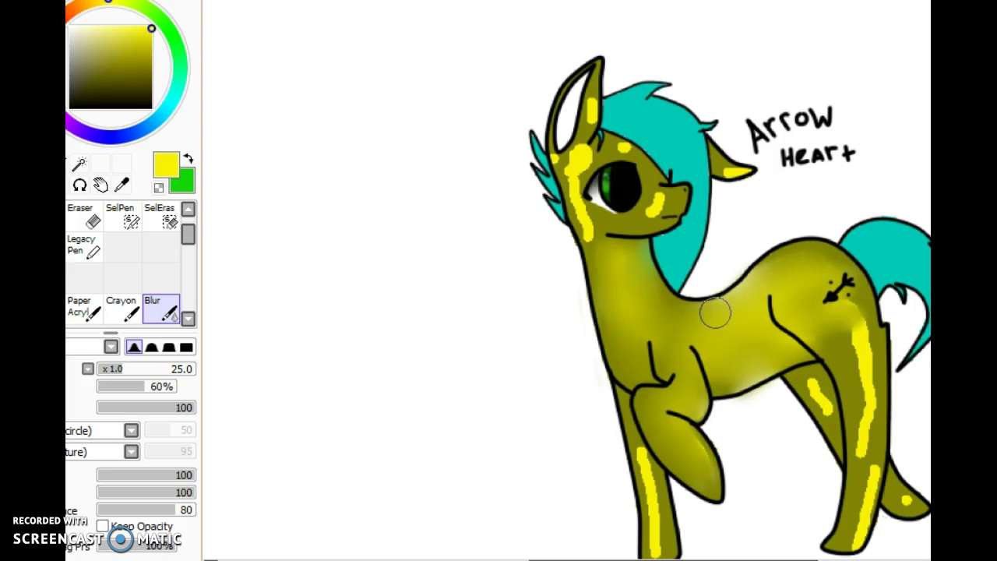
pyautogui.moveTo(852, 352)
pyautogui.mouseDown()
pyautogui.moveTo(876, 400)
pyautogui.moveTo(847, 322)
pyautogui.moveTo(865, 459)
pyautogui.moveTo(870, 431)
pyautogui.moveTo(847, 536)
pyautogui.mouseUp()
pyautogui.moveTo(816, 408)
pyautogui.mouseDown()
pyautogui.moveTo(799, 411)
pyautogui.moveTo(814, 389)
pyautogui.moveTo(835, 396)
pyautogui.moveTo(822, 409)
pyautogui.mouseUp()
pyautogui.moveTo(903, 475)
pyautogui.mouseDown()
pyautogui.moveTo(912, 487)
pyautogui.moveTo(896, 499)
pyautogui.moveTo(905, 502)
pyautogui.mouseUp()
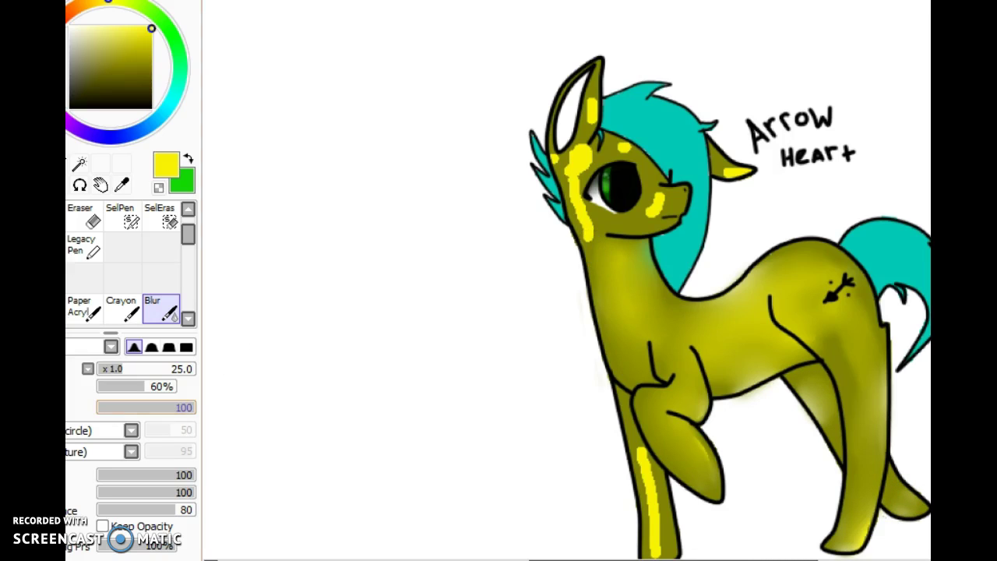
# Blur the ear and forehead highlights at brush size 8, and the remaining face and standing foreleg highlights at size 14.
pyautogui.moveTo(180, 369); pyautogui.dragTo(108, 370)
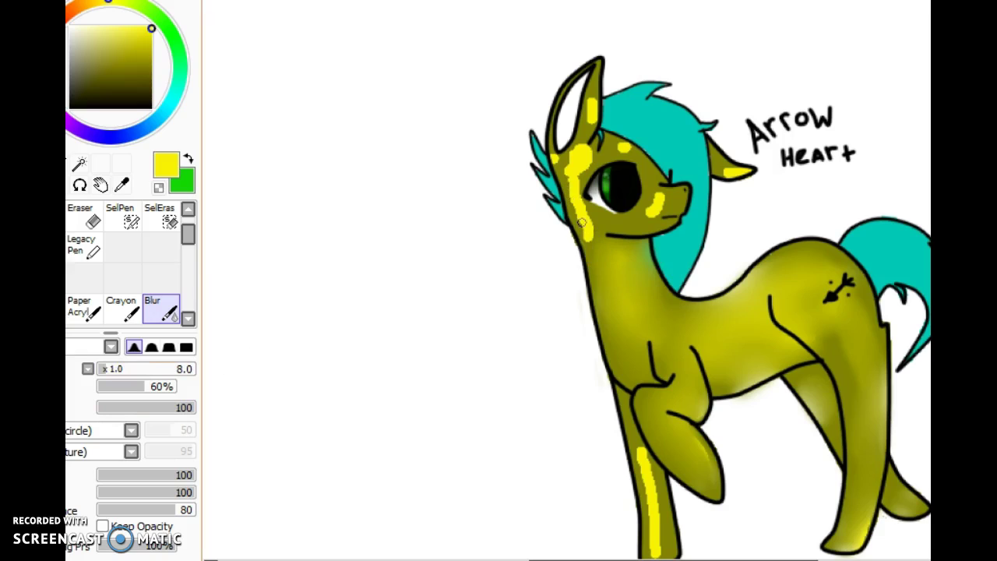
pyautogui.moveTo(587, 124)
pyautogui.mouseDown()
pyautogui.moveTo(590, 109)
pyautogui.moveTo(592, 123)
pyautogui.mouseUp()
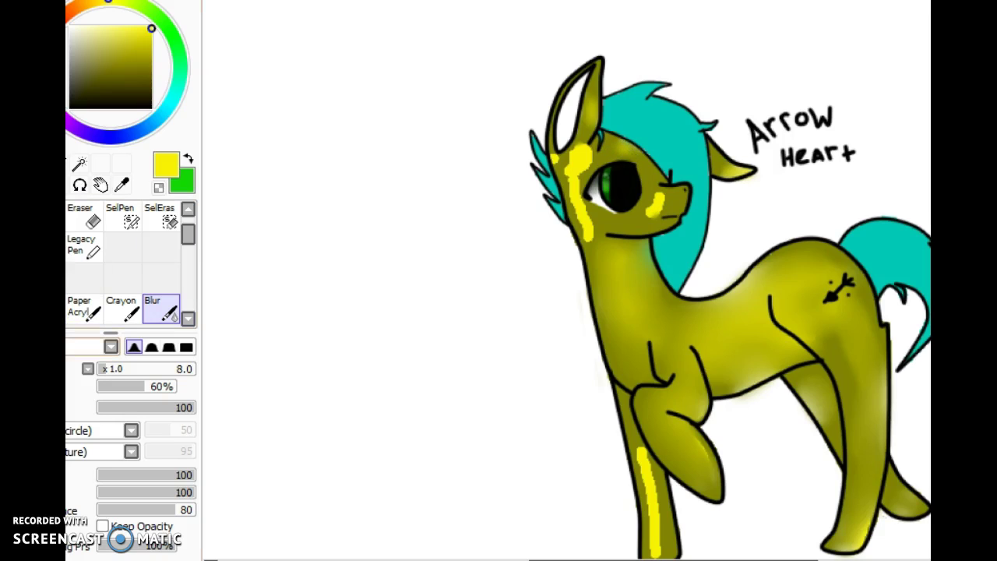
pyautogui.click(112, 368)
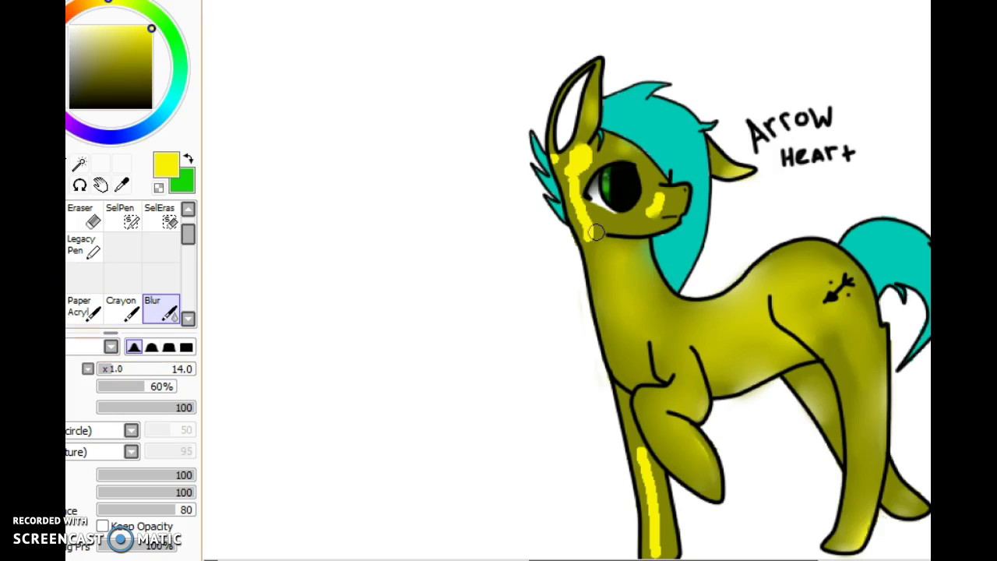
pyautogui.moveTo(592, 235)
pyautogui.mouseDown()
pyautogui.moveTo(582, 204)
pyautogui.moveTo(589, 233)
pyautogui.moveTo(577, 199)
pyautogui.moveTo(588, 140)
pyautogui.moveTo(572, 173)
pyautogui.moveTo(576, 150)
pyautogui.moveTo(573, 195)
pyautogui.moveTo(568, 180)
pyautogui.moveTo(593, 240)
pyautogui.moveTo(586, 215)
pyautogui.moveTo(591, 228)
pyautogui.moveTo(646, 215)
pyautogui.moveTo(657, 191)
pyautogui.moveTo(643, 221)
pyautogui.moveTo(657, 201)
pyautogui.moveTo(651, 221)
pyautogui.moveTo(658, 217)
pyautogui.moveTo(569, 173)
pyautogui.moveTo(550, 149)
pyautogui.moveTo(562, 171)
pyautogui.moveTo(595, 108)
pyautogui.moveTo(583, 159)
pyautogui.mouseUp()
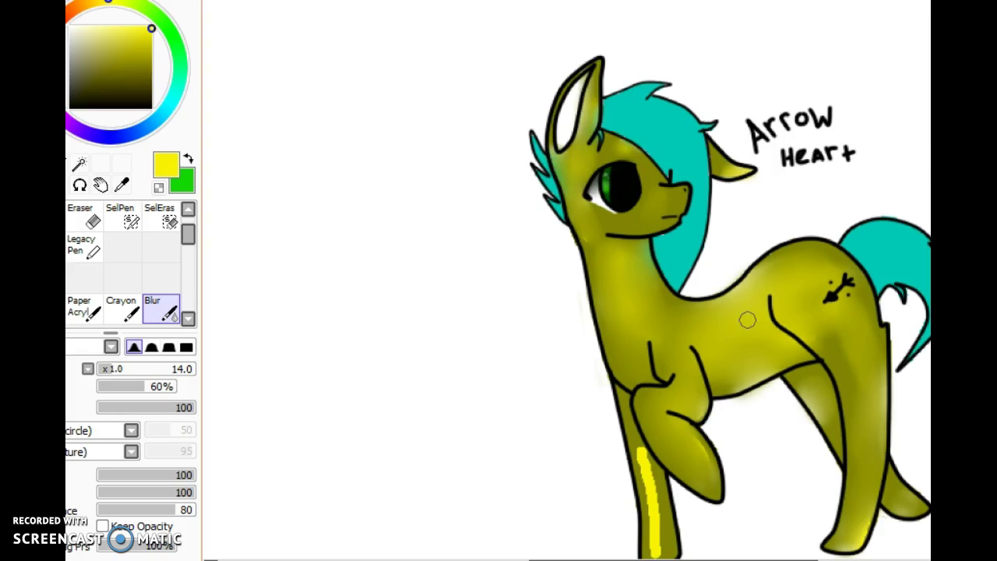
pyautogui.moveTo(646, 476)
pyautogui.mouseDown()
pyautogui.moveTo(638, 437)
pyautogui.moveTo(664, 555)
pyautogui.moveTo(653, 462)
pyautogui.moveTo(653, 549)
pyautogui.mouseUp()
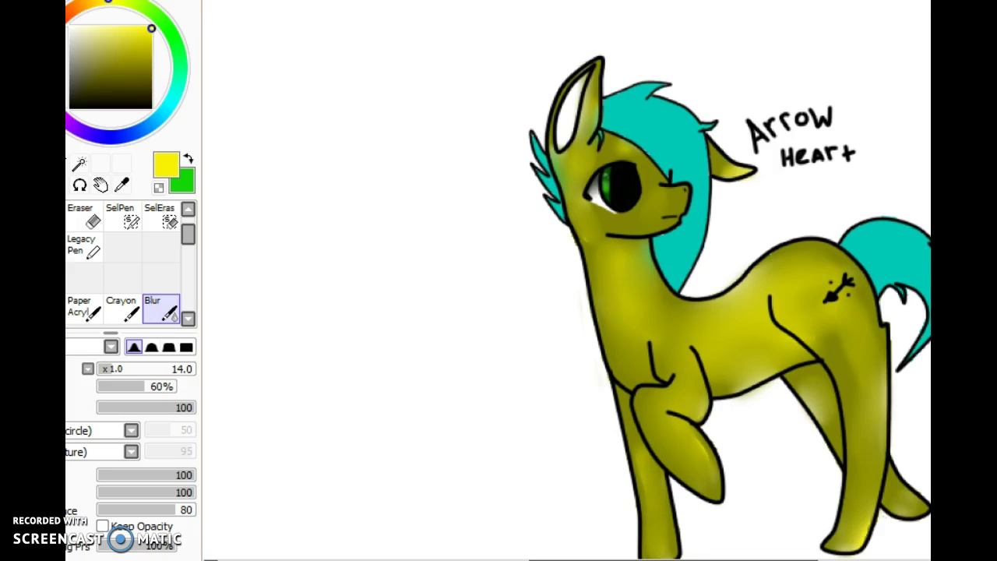
# Paint bright cyan highlights on the pony's mane and tail using the Crayon at size 13.
pyautogui.scroll(-1, 439, 278)
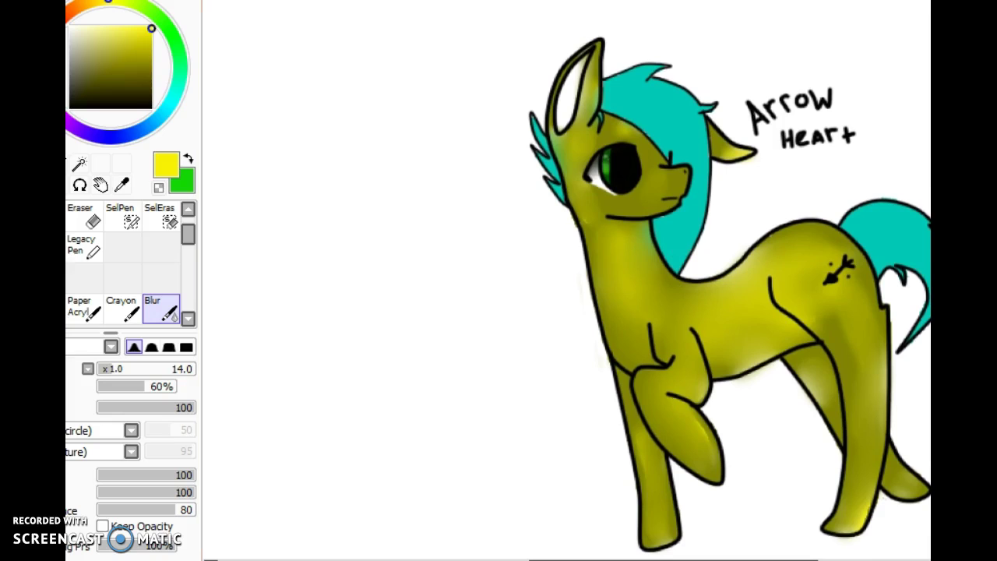
pyautogui.click(173, 96)
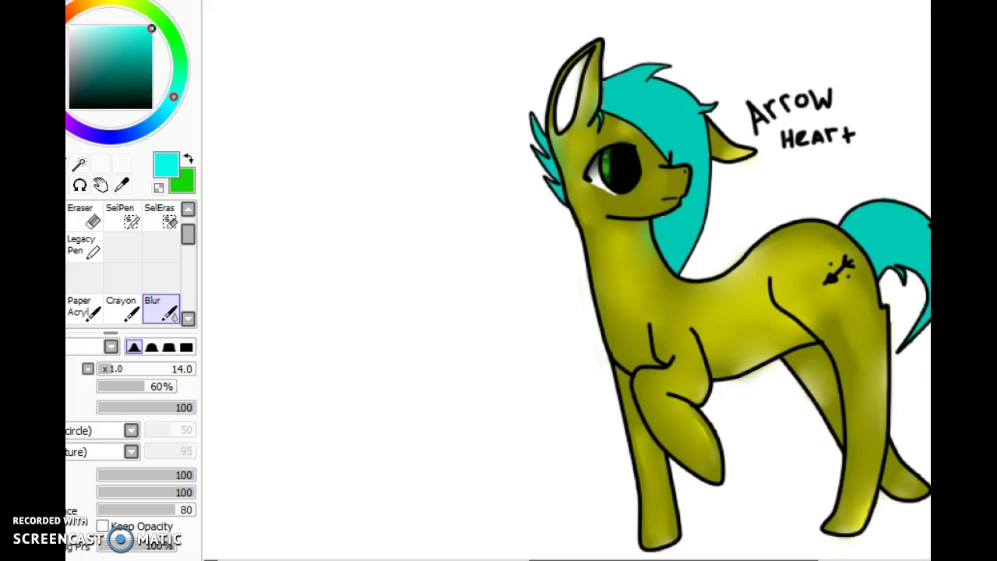
pyautogui.click(123, 309)
pyautogui.moveTo(638, 111)
pyautogui.mouseDown()
pyautogui.moveTo(670, 102)
pyautogui.moveTo(681, 138)
pyautogui.mouseUp()
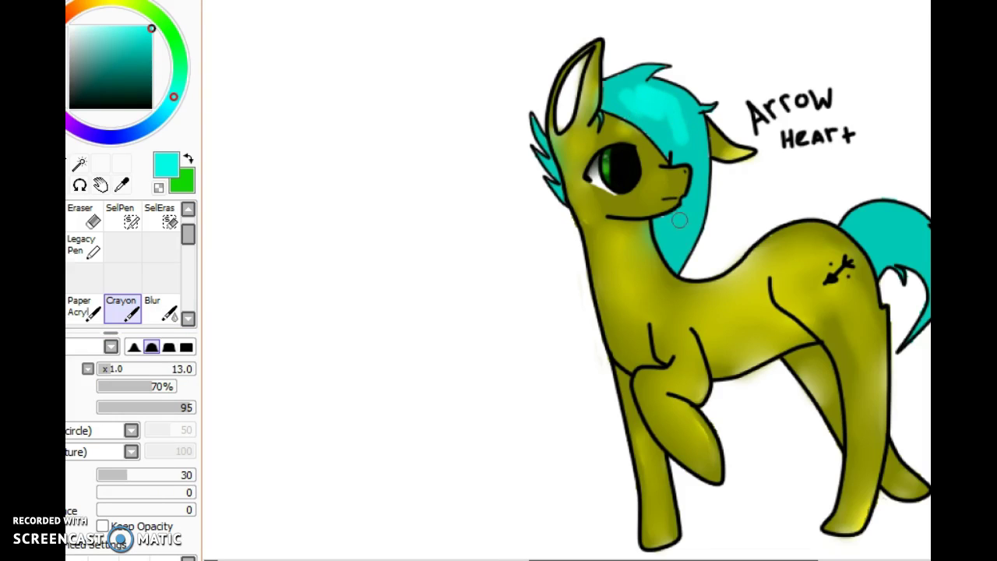
pyautogui.moveTo(678, 229)
pyautogui.mouseDown()
pyautogui.moveTo(687, 215)
pyautogui.moveTo(684, 235)
pyautogui.mouseUp()
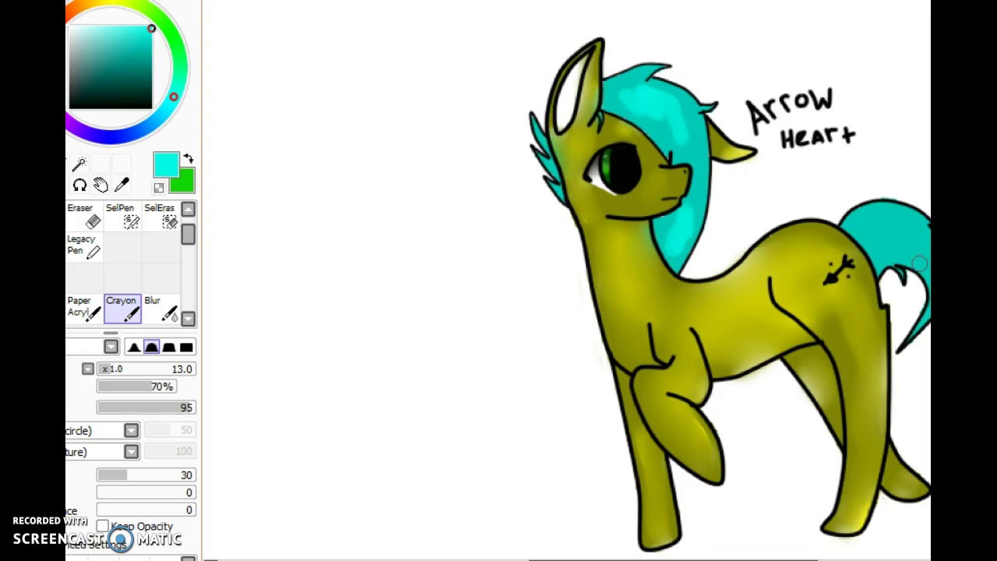
pyautogui.moveTo(880, 250)
pyautogui.mouseDown()
pyautogui.moveTo(914, 244)
pyautogui.moveTo(877, 232)
pyautogui.moveTo(922, 232)
pyautogui.moveTo(882, 234)
pyautogui.mouseUp()
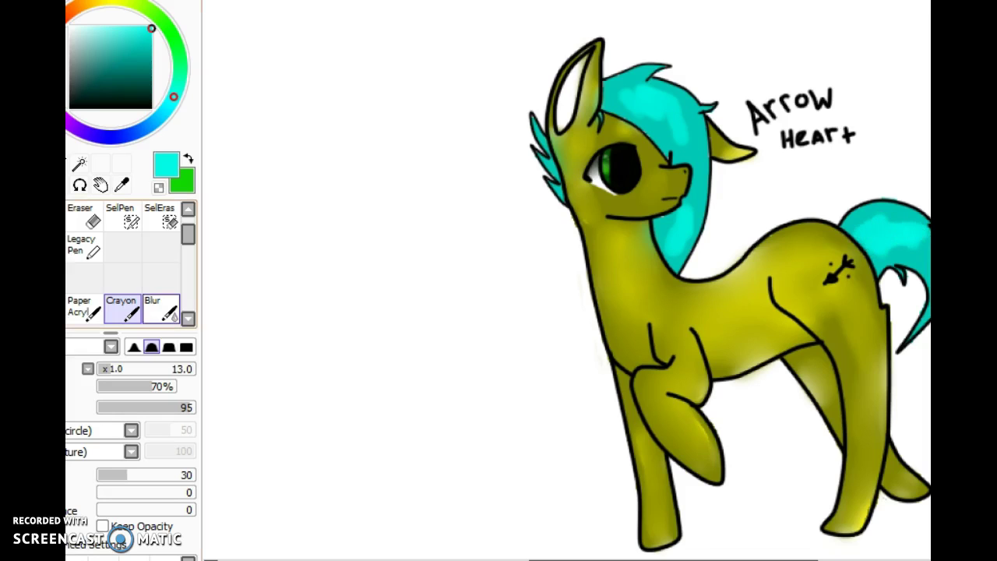
# Blend the cyan highlights into the mane and tail with the Blur brush at size 14.
pyautogui.click(160, 308)
pyautogui.moveTo(623, 106)
pyautogui.mouseDown()
pyautogui.moveTo(648, 107)
pyautogui.moveTo(626, 81)
pyautogui.moveTo(628, 103)
pyautogui.moveTo(663, 131)
pyautogui.moveTo(651, 88)
pyautogui.moveTo(690, 143)
pyautogui.moveTo(670, 119)
pyautogui.moveTo(664, 79)
pyautogui.moveTo(671, 134)
pyautogui.mouseUp()
pyautogui.moveTo(691, 202)
pyautogui.mouseDown()
pyautogui.moveTo(669, 257)
pyautogui.moveTo(681, 209)
pyautogui.moveTo(676, 233)
pyautogui.mouseUp()
pyautogui.moveTo(868, 225)
pyautogui.mouseDown()
pyautogui.moveTo(915, 225)
pyautogui.moveTo(889, 229)
pyautogui.moveTo(919, 247)
pyautogui.moveTo(889, 252)
pyautogui.moveTo(887, 268)
pyautogui.moveTo(902, 245)
pyautogui.moveTo(875, 246)
pyautogui.mouseUp()
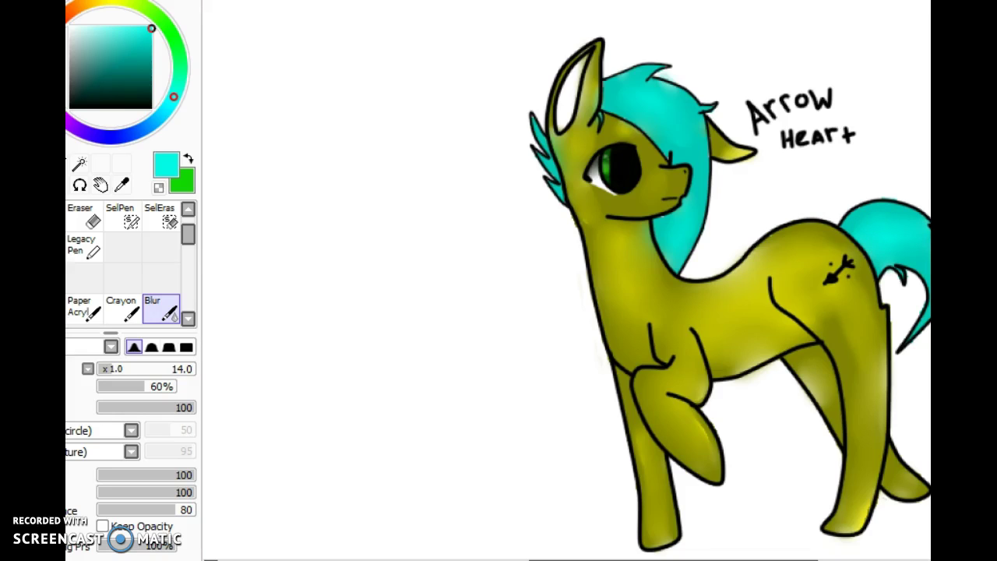
# Paint white Crayon highlights on the neck, muzzle, forehead, belly and the flank around the arrow mark.
pyautogui.click(70, 27)
pyautogui.click(120, 308)
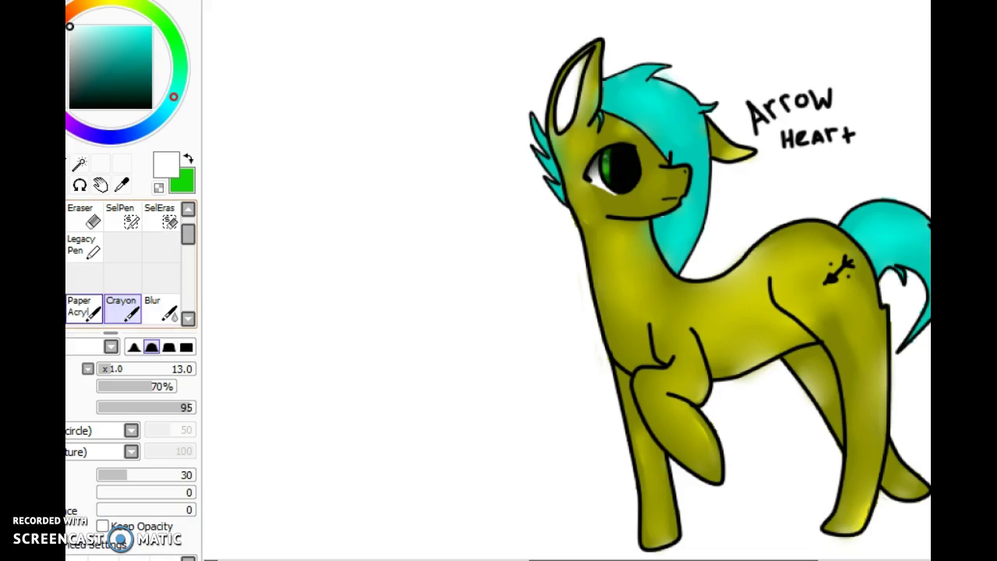
pyautogui.moveTo(631, 287); pyautogui.dragTo(628, 265)
pyautogui.click(657, 185)
pyautogui.click(580, 141)
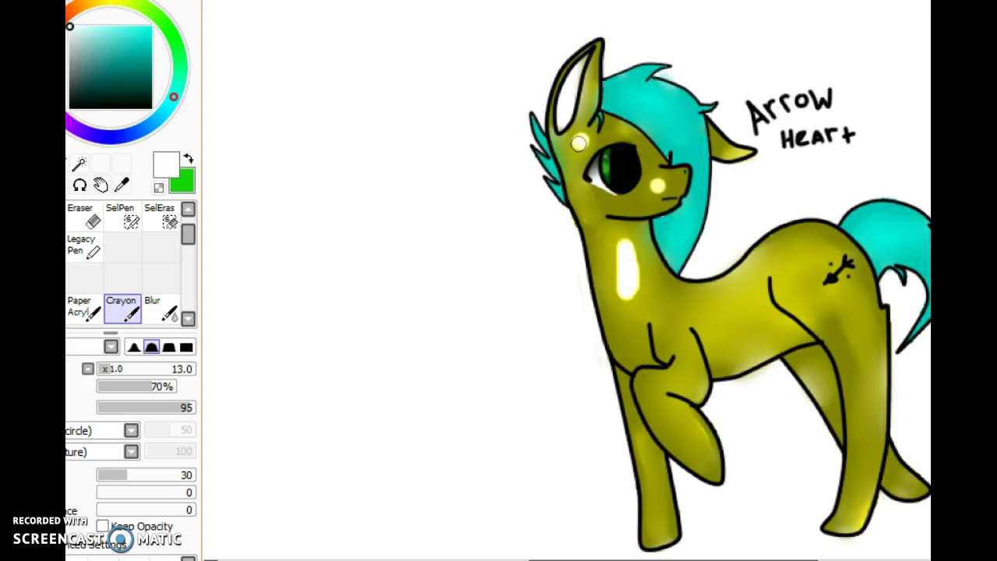
pyautogui.moveTo(753, 319)
pyautogui.mouseDown()
pyautogui.moveTo(737, 325)
pyautogui.moveTo(765, 318)
pyautogui.moveTo(728, 326)
pyautogui.mouseUp()
pyautogui.moveTo(801, 273)
pyautogui.mouseDown()
pyautogui.moveTo(823, 301)
pyautogui.moveTo(854, 281)
pyautogui.moveTo(825, 260)
pyautogui.moveTo(802, 286)
pyautogui.moveTo(837, 272)
pyautogui.mouseUp()
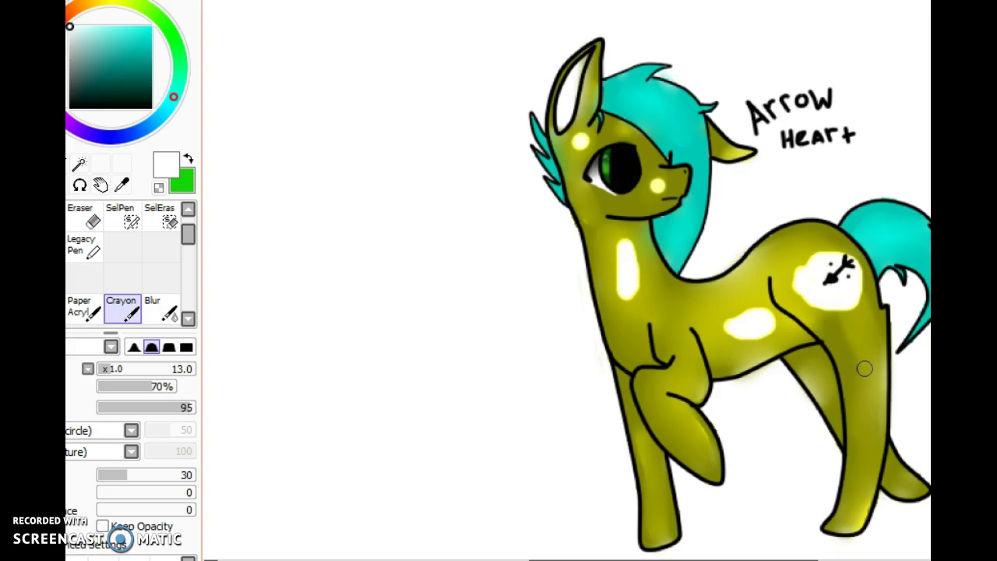
# Add white Crayon highlights to the hind legs, raised foreleg, standing foreleg and cheek.
pyautogui.moveTo(868, 369); pyautogui.dragTo(868, 402)
pyautogui.moveTo(698, 437); pyautogui.dragTo(672, 382)
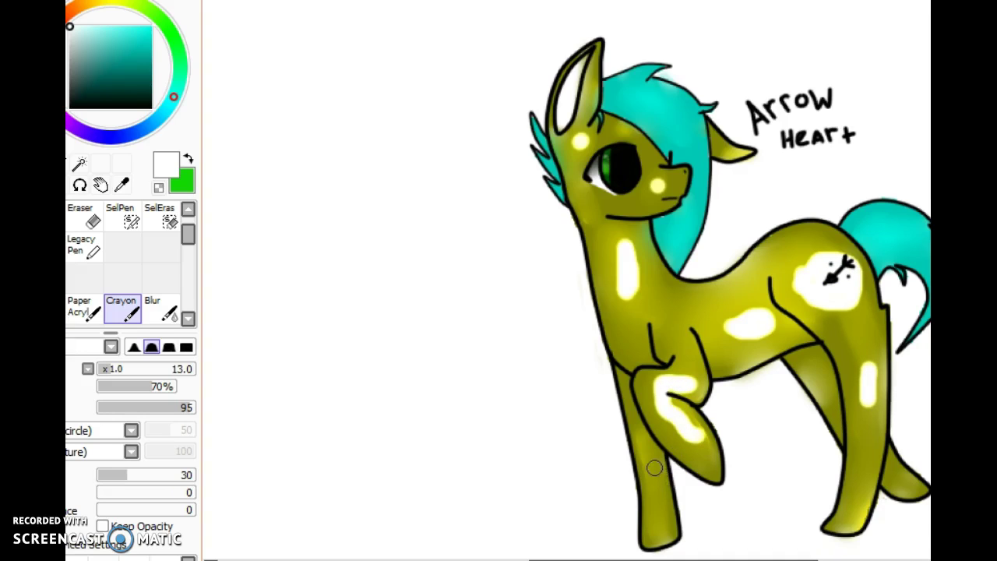
pyautogui.moveTo(654, 467); pyautogui.dragTo(658, 507)
pyautogui.click(900, 483)
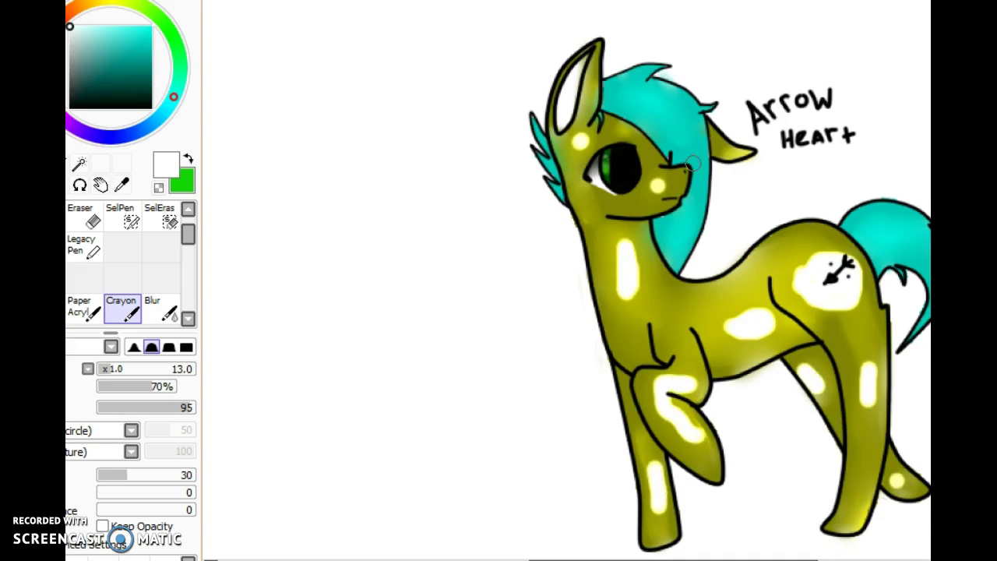
pyautogui.moveTo(588, 212); pyautogui.dragTo(583, 192)
# Soften the white highlights on the neck and belly with the Blur brush at size 18.
pyautogui.click(162, 308)
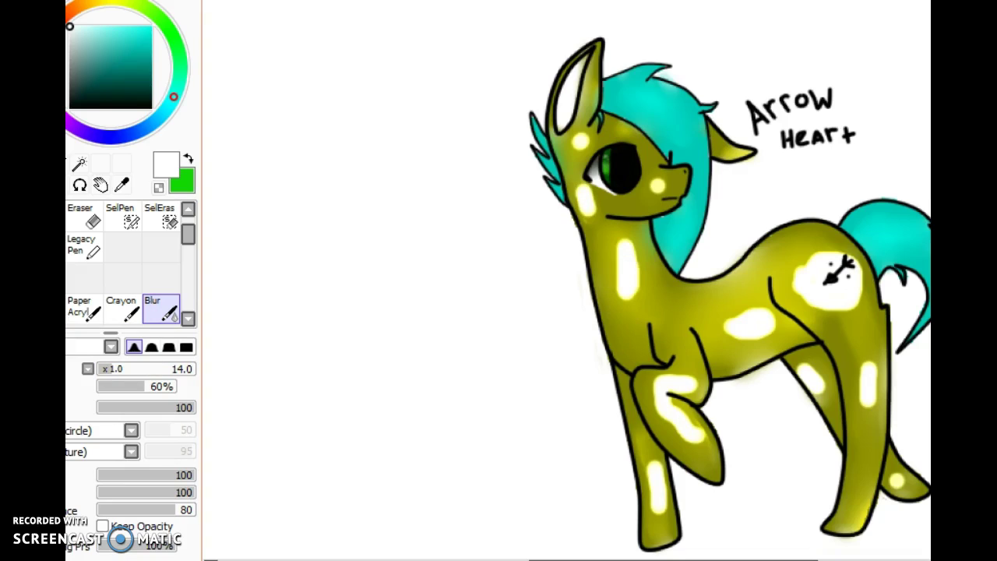
pyautogui.press(']')
pyautogui.press(']')
pyautogui.moveTo(609, 276)
pyautogui.mouseDown()
pyautogui.moveTo(634, 241)
pyautogui.moveTo(627, 334)
pyautogui.moveTo(612, 223)
pyautogui.moveTo(623, 251)
pyautogui.moveTo(642, 232)
pyautogui.moveTo(643, 315)
pyautogui.moveTo(638, 249)
pyautogui.mouseUp()
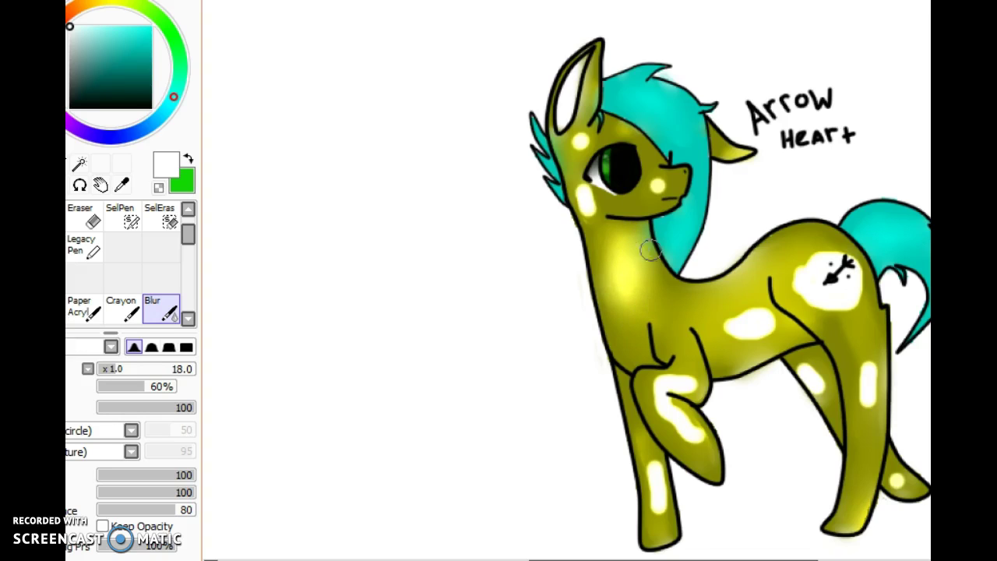
pyautogui.moveTo(727, 347)
pyautogui.mouseDown()
pyautogui.moveTo(729, 305)
pyautogui.moveTo(820, 297)
pyautogui.moveTo(743, 357)
pyautogui.moveTo(705, 350)
pyautogui.moveTo(698, 324)
pyautogui.moveTo(771, 286)
pyautogui.moveTo(705, 327)
pyautogui.mouseUp()
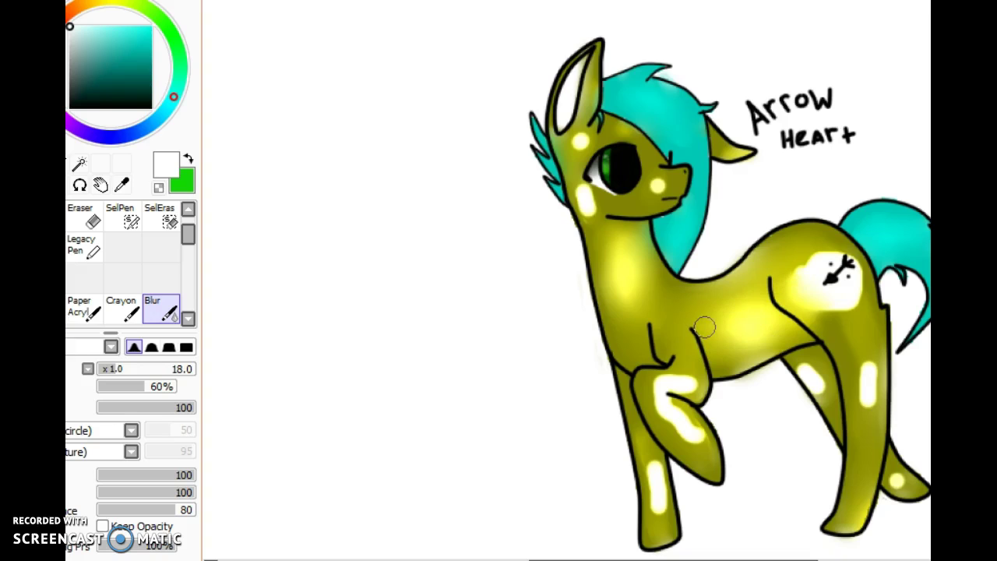
# Blur the white highlights on the flank around the arrow mark and the near hind leg, enlarging the brush to 22.
pyautogui.moveTo(764, 303)
pyautogui.mouseDown()
pyautogui.moveTo(834, 265)
pyautogui.moveTo(798, 251)
pyautogui.moveTo(847, 250)
pyautogui.mouseUp()
pyautogui.press(']')
pyautogui.press(']')
pyautogui.moveTo(816, 281)
pyautogui.mouseDown()
pyautogui.moveTo(806, 307)
pyautogui.moveTo(817, 322)
pyautogui.moveTo(830, 318)
pyautogui.moveTo(830, 269)
pyautogui.moveTo(817, 257)
pyautogui.moveTo(848, 268)
pyautogui.moveTo(855, 286)
pyautogui.moveTo(835, 363)
pyautogui.moveTo(808, 306)
pyautogui.moveTo(832, 213)
pyautogui.moveTo(830, 277)
pyautogui.moveTo(843, 257)
pyautogui.moveTo(807, 316)
pyautogui.moveTo(825, 299)
pyautogui.moveTo(808, 328)
pyautogui.moveTo(817, 321)
pyautogui.moveTo(810, 282)
pyautogui.moveTo(858, 343)
pyautogui.moveTo(865, 402)
pyautogui.moveTo(868, 378)
pyautogui.mouseUp()
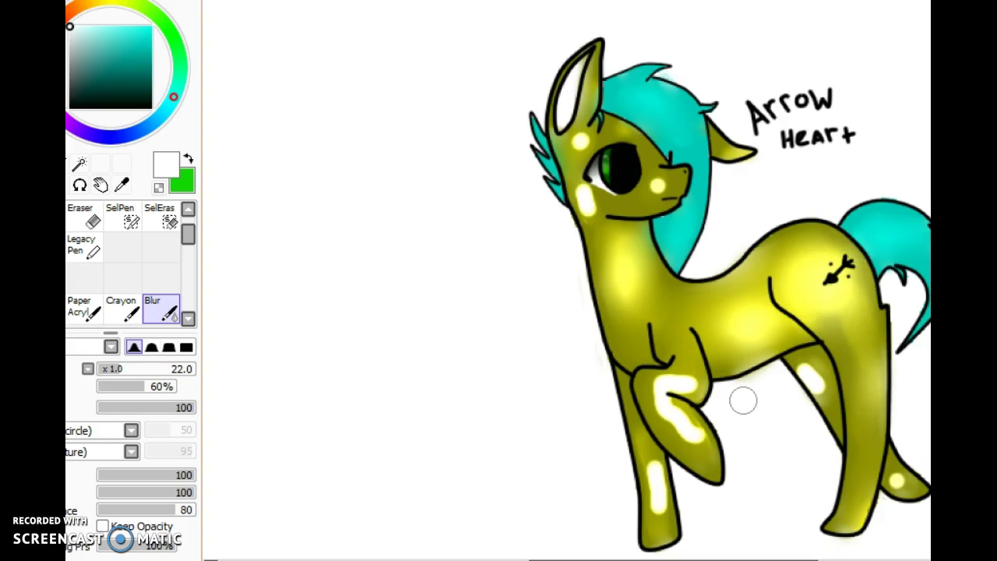
# Blur the white highlights on the raised foreleg, using brush size 9 and then 16.
pyautogui.moveTo(125, 369); pyautogui.dragTo(106, 368)
pyautogui.moveTo(696, 441)
pyautogui.mouseDown()
pyautogui.moveTo(640, 401)
pyautogui.moveTo(670, 424)
pyautogui.mouseUp()
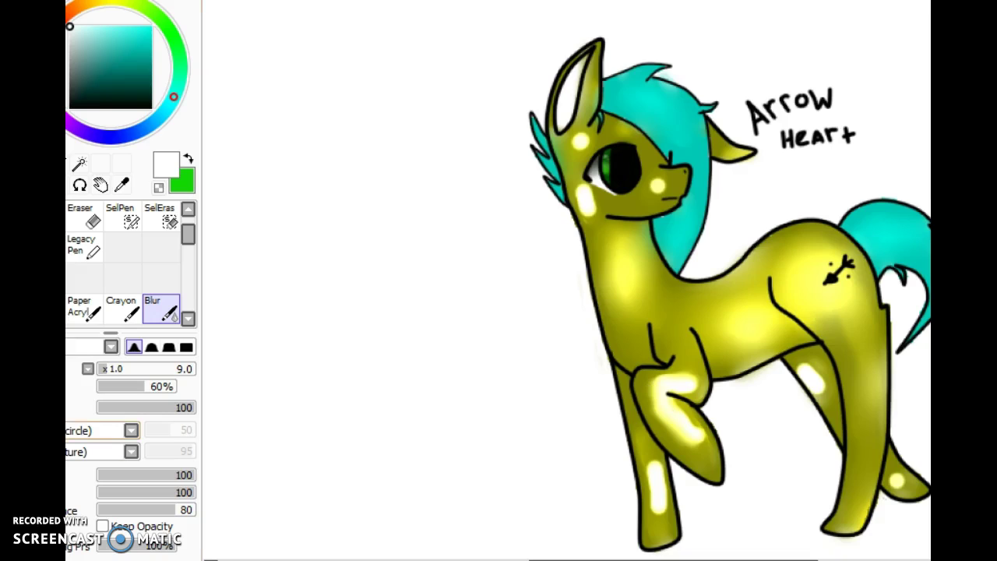
pyautogui.press(']')
pyautogui.press(']')
pyautogui.press(']')
pyautogui.press(']')
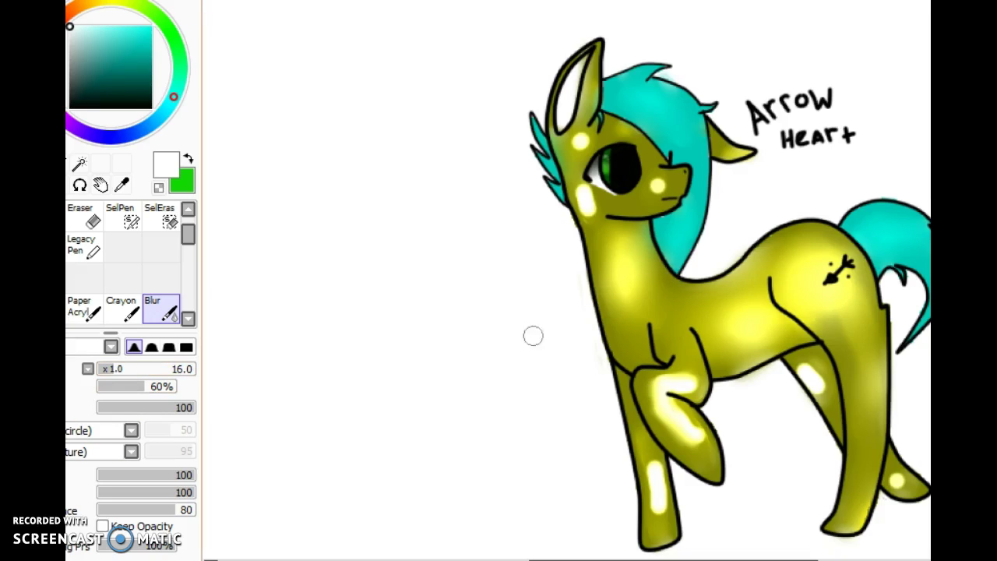
pyautogui.moveTo(701, 441)
pyautogui.mouseDown()
pyautogui.moveTo(656, 409)
pyautogui.moveTo(716, 376)
pyautogui.moveTo(663, 381)
pyautogui.moveTo(699, 457)
pyautogui.moveTo(656, 405)
pyautogui.moveTo(637, 371)
pyautogui.mouseUp()
pyautogui.moveTo(700, 465)
pyautogui.mouseDown()
pyautogui.moveTo(681, 393)
pyautogui.moveTo(698, 371)
pyautogui.moveTo(673, 423)
pyautogui.moveTo(689, 365)
pyautogui.mouseUp()
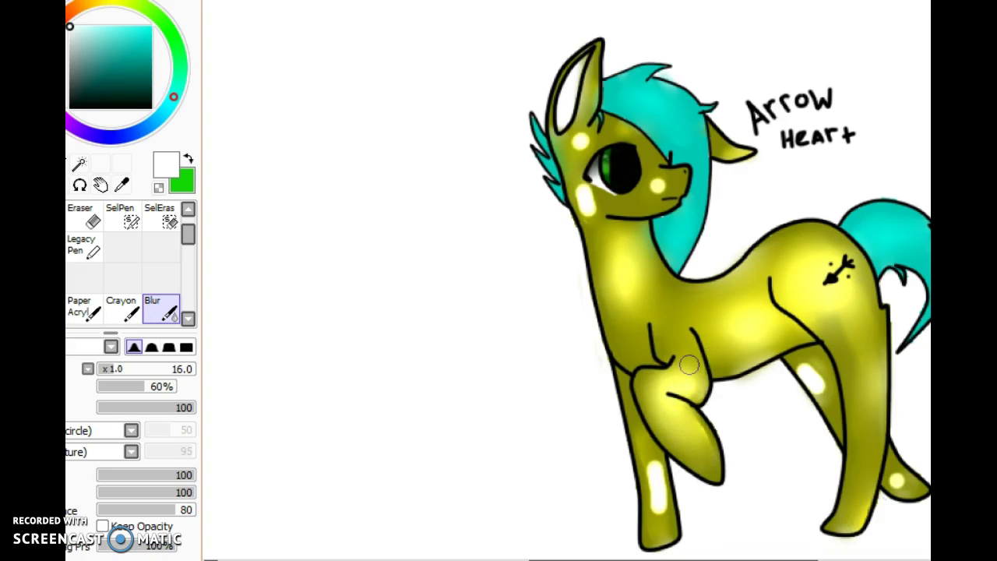
# Blur the white highlights on the standing foreleg, far hind leg and its hoof, cheek, muzzle and forehead at brush size 16.
pyautogui.moveTo(675, 448)
pyautogui.mouseDown()
pyautogui.moveTo(669, 521)
pyautogui.moveTo(646, 534)
pyautogui.moveTo(656, 433)
pyautogui.moveTo(680, 517)
pyautogui.mouseUp()
pyautogui.moveTo(830, 393)
pyautogui.mouseDown()
pyautogui.moveTo(828, 424)
pyautogui.moveTo(818, 381)
pyautogui.moveTo(770, 315)
pyautogui.mouseUp()
pyautogui.moveTo(872, 455); pyautogui.dragTo(874, 447)
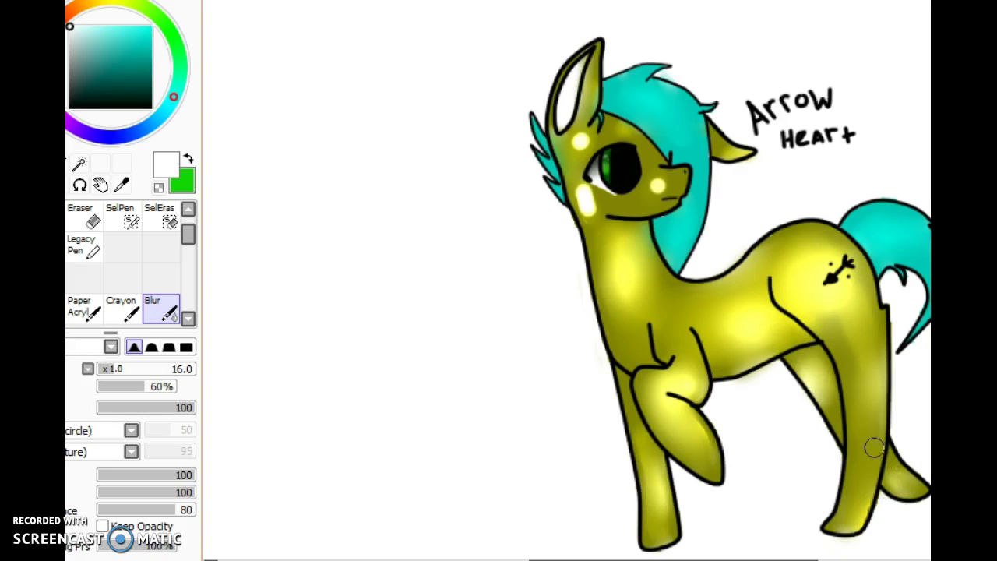
pyautogui.moveTo(599, 221)
pyautogui.mouseDown()
pyautogui.moveTo(576, 165)
pyautogui.moveTo(587, 214)
pyautogui.moveTo(585, 184)
pyautogui.moveTo(624, 215)
pyautogui.moveTo(583, 190)
pyautogui.mouseUp()
pyautogui.moveTo(649, 221)
pyautogui.mouseDown()
pyautogui.moveTo(666, 172)
pyautogui.moveTo(649, 201)
pyautogui.mouseUp()
pyautogui.moveTo(590, 130)
pyautogui.mouseDown()
pyautogui.moveTo(583, 137)
pyautogui.moveTo(588, 125)
pyautogui.moveTo(601, 128)
pyautogui.mouseUp()
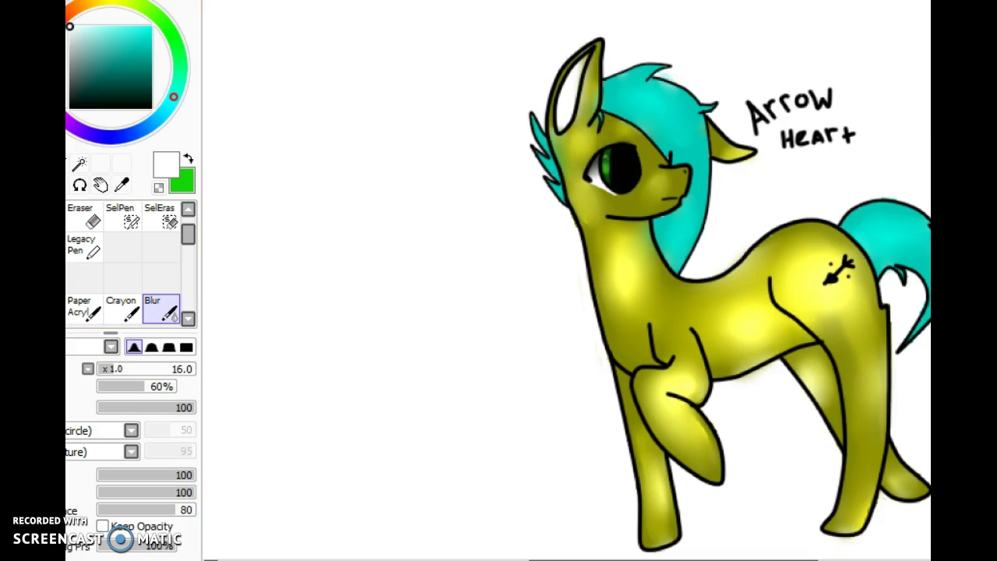
# Paint white size 13 Crayon highlights on the neck, cheek, muzzle, top of the standing foreleg, both hind legs and the upright ear.
pyautogui.click(120, 308)
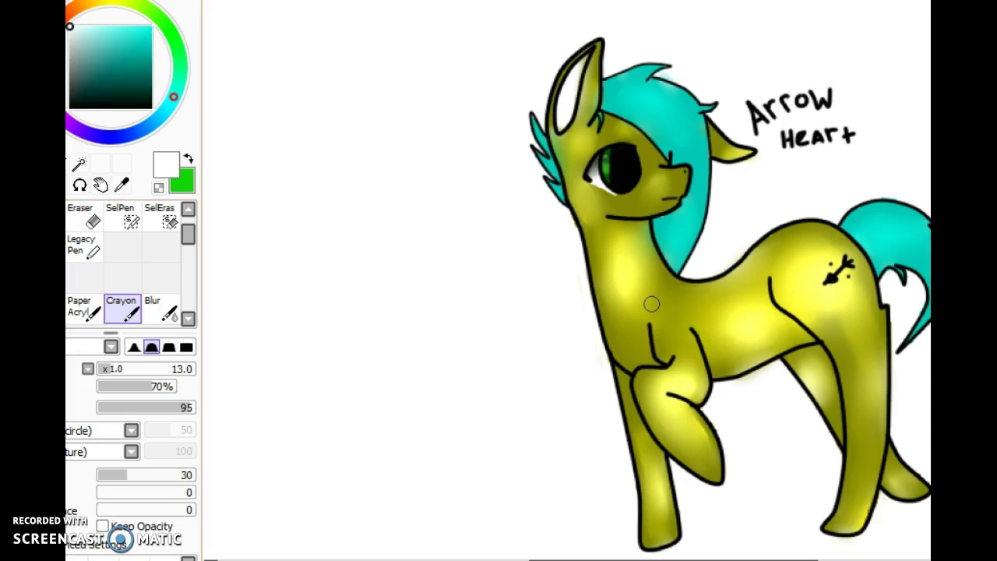
pyautogui.moveTo(651, 300)
pyautogui.mouseDown()
pyautogui.moveTo(628, 270)
pyautogui.moveTo(646, 300)
pyautogui.mouseUp()
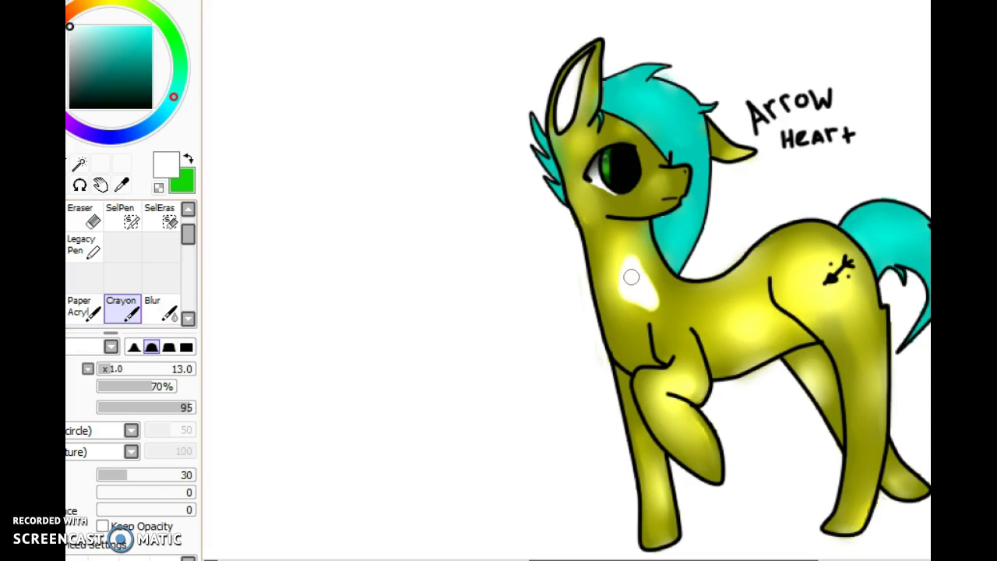
pyautogui.moveTo(585, 190)
pyautogui.mouseDown()
pyautogui.moveTo(608, 205)
pyautogui.moveTo(585, 191)
pyautogui.mouseUp()
pyautogui.moveTo(659, 179)
pyautogui.mouseDown()
pyautogui.moveTo(648, 197)
pyautogui.moveTo(657, 188)
pyautogui.mouseUp()
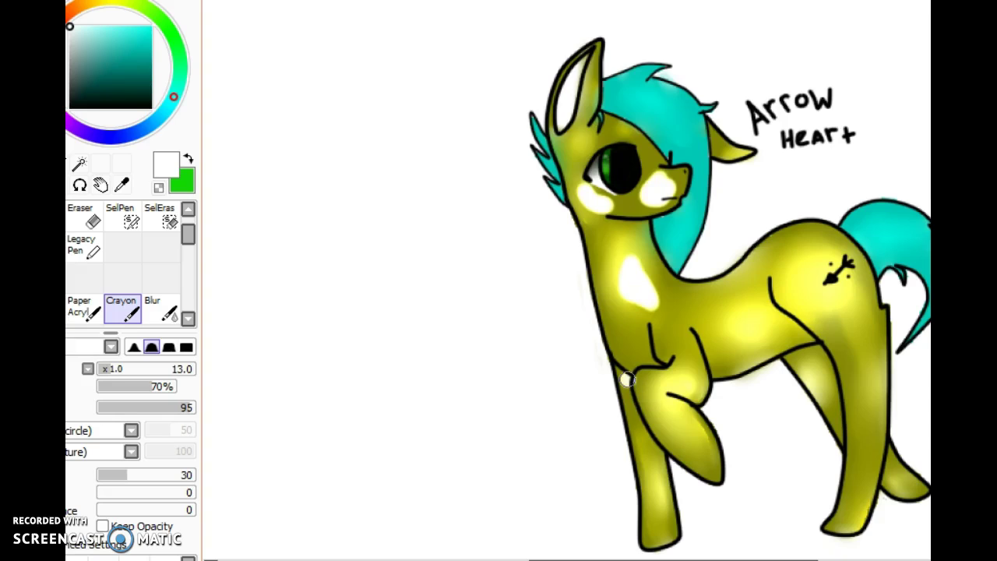
pyautogui.moveTo(896, 466); pyautogui.dragTo(915, 488)
pyautogui.moveTo(814, 355)
pyautogui.mouseDown()
pyautogui.moveTo(825, 390)
pyautogui.moveTo(819, 358)
pyautogui.mouseUp()
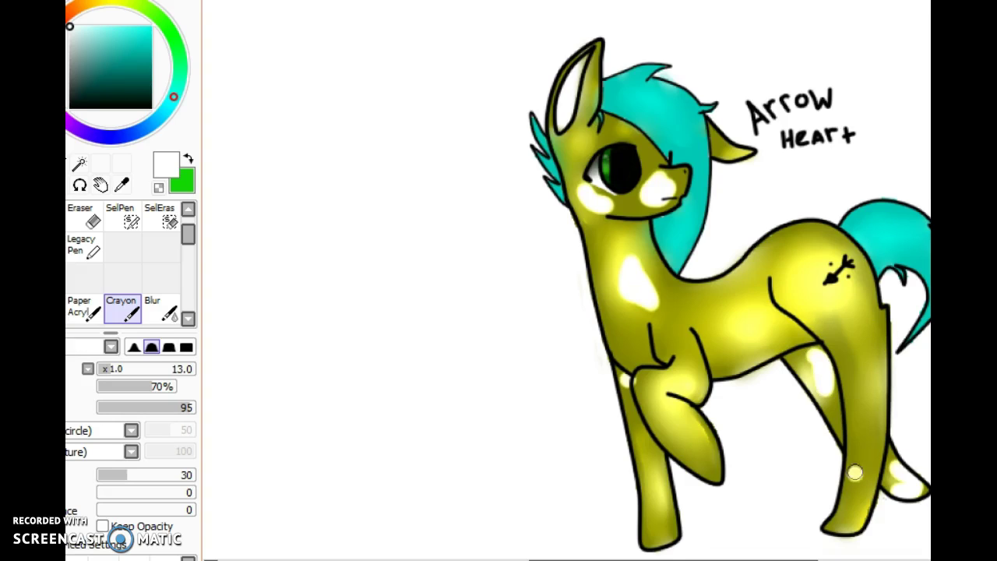
pyautogui.moveTo(855, 473); pyautogui.dragTo(856, 434)
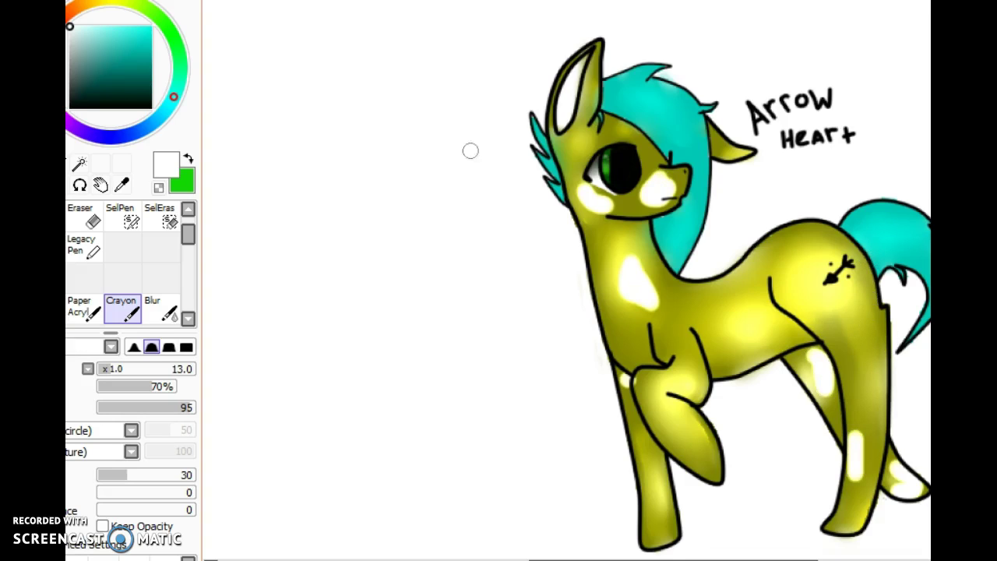
pyautogui.moveTo(593, 70); pyautogui.dragTo(589, 96)
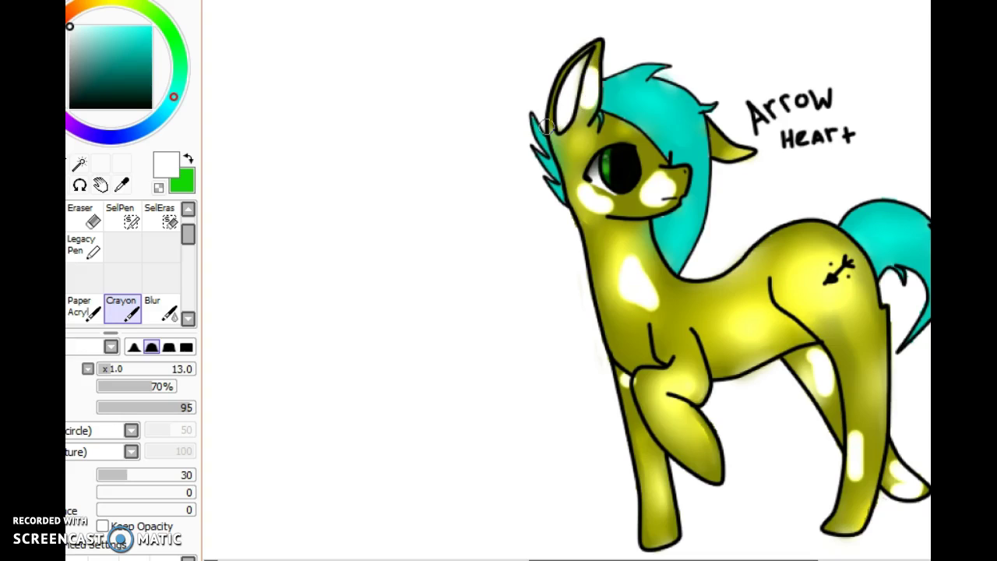
# Soften the new white highlights on the cheek, upright ear and muzzle with the Blur brush at size 16.
pyautogui.click(160, 308)
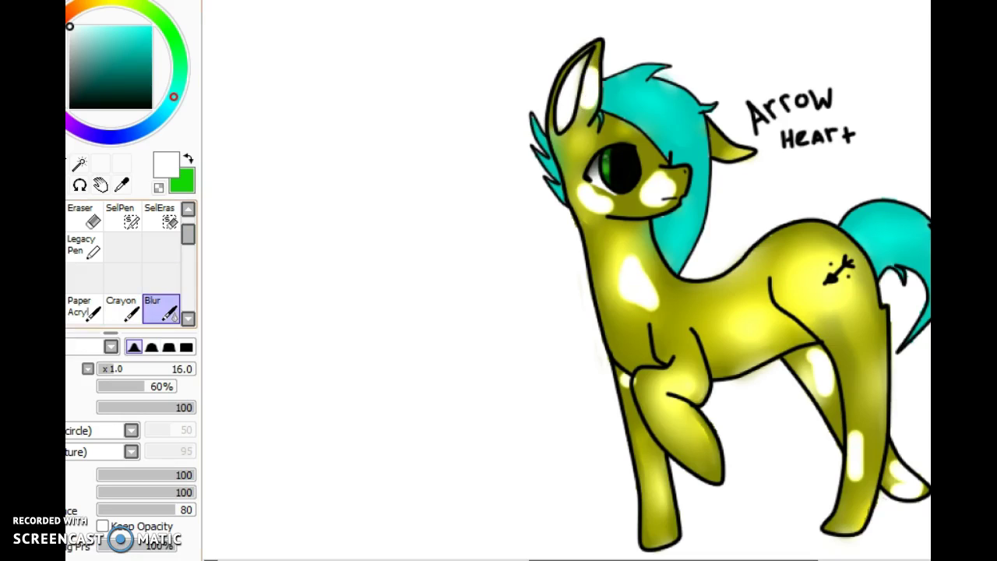
pyautogui.moveTo(597, 204)
pyautogui.mouseDown()
pyautogui.moveTo(575, 178)
pyautogui.moveTo(618, 211)
pyautogui.moveTo(577, 198)
pyautogui.moveTo(588, 212)
pyautogui.moveTo(558, 171)
pyautogui.moveTo(636, 209)
pyautogui.moveTo(562, 164)
pyautogui.moveTo(581, 214)
pyautogui.moveTo(558, 135)
pyautogui.mouseUp()
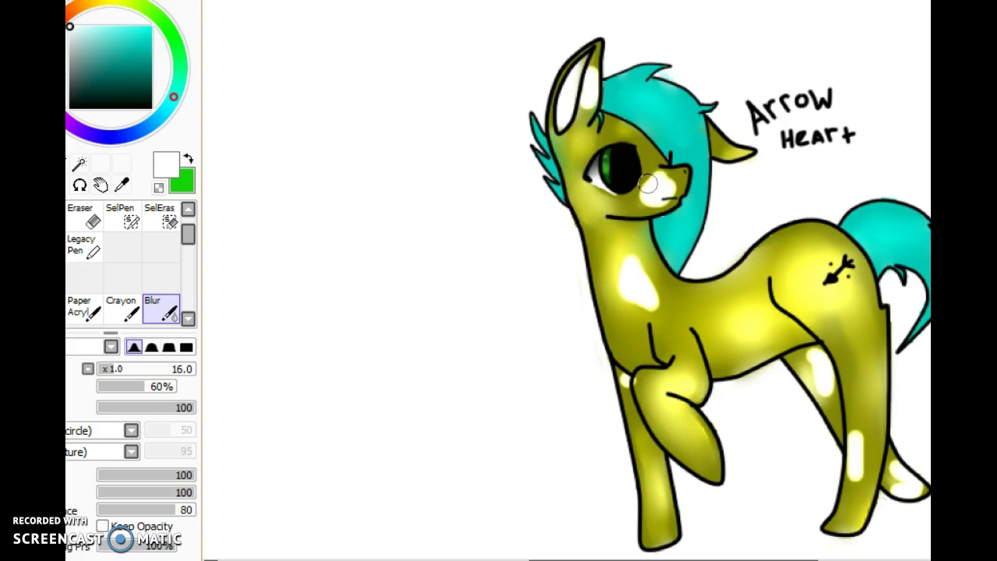
pyautogui.moveTo(578, 119)
pyautogui.mouseDown()
pyautogui.moveTo(590, 52)
pyautogui.moveTo(580, 135)
pyautogui.moveTo(585, 105)
pyautogui.mouseUp()
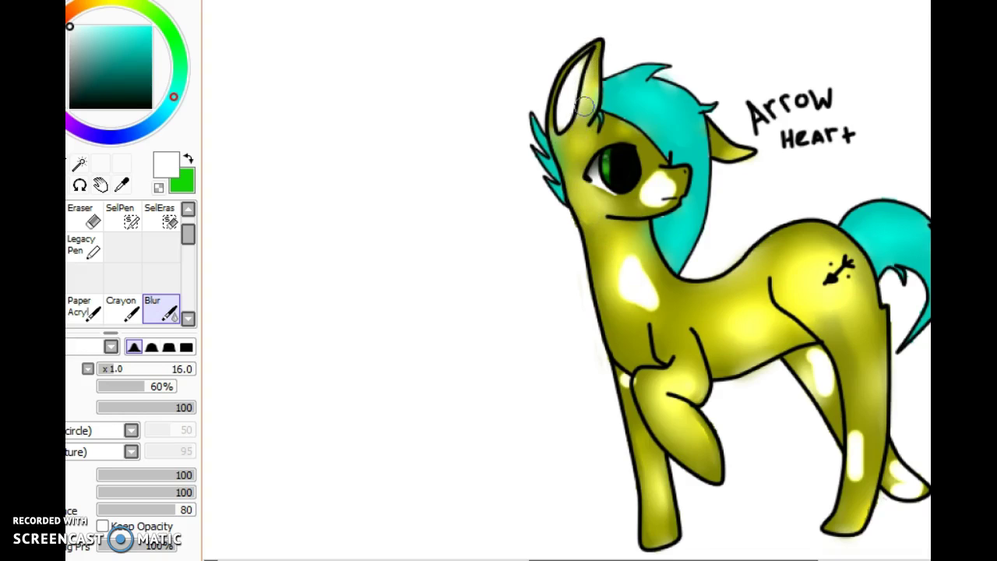
pyautogui.moveTo(653, 182)
pyautogui.mouseDown()
pyautogui.moveTo(658, 207)
pyautogui.moveTo(676, 196)
pyautogui.moveTo(672, 167)
pyautogui.moveTo(656, 189)
pyautogui.mouseUp()
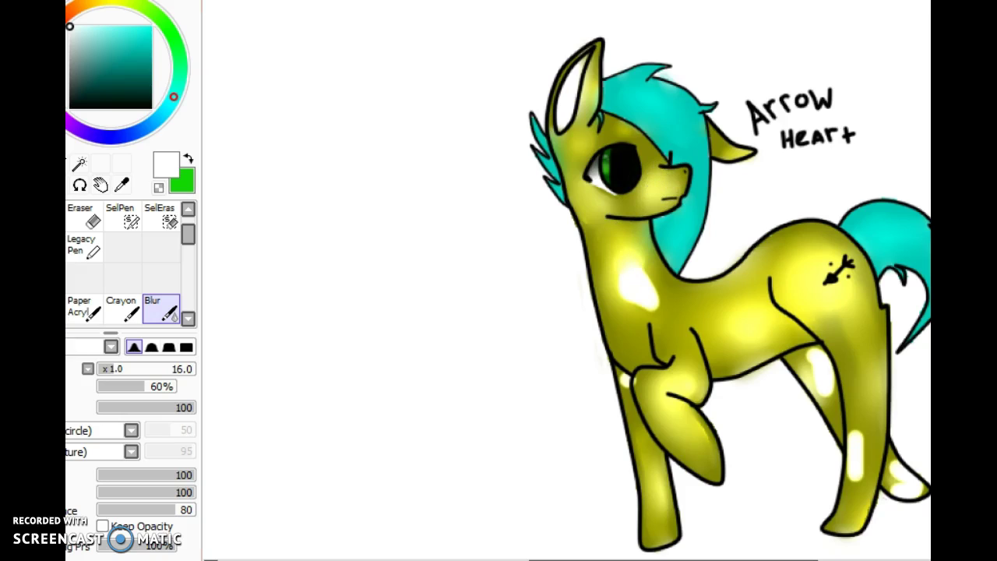
# Blur the white highlights on the neck and hind legs at brush size 24, and smooth the speck below the cheek.
pyautogui.press(']')
pyautogui.moveTo(672, 273)
pyautogui.mouseDown()
pyautogui.moveTo(645, 300)
pyautogui.moveTo(636, 264)
pyautogui.moveTo(654, 332)
pyautogui.moveTo(641, 337)
pyautogui.moveTo(657, 363)
pyautogui.moveTo(634, 358)
pyautogui.moveTo(602, 249)
pyautogui.moveTo(618, 223)
pyautogui.moveTo(709, 352)
pyautogui.moveTo(666, 397)
pyautogui.moveTo(668, 409)
pyautogui.moveTo(648, 399)
pyautogui.moveTo(638, 371)
pyautogui.moveTo(658, 395)
pyautogui.mouseUp()
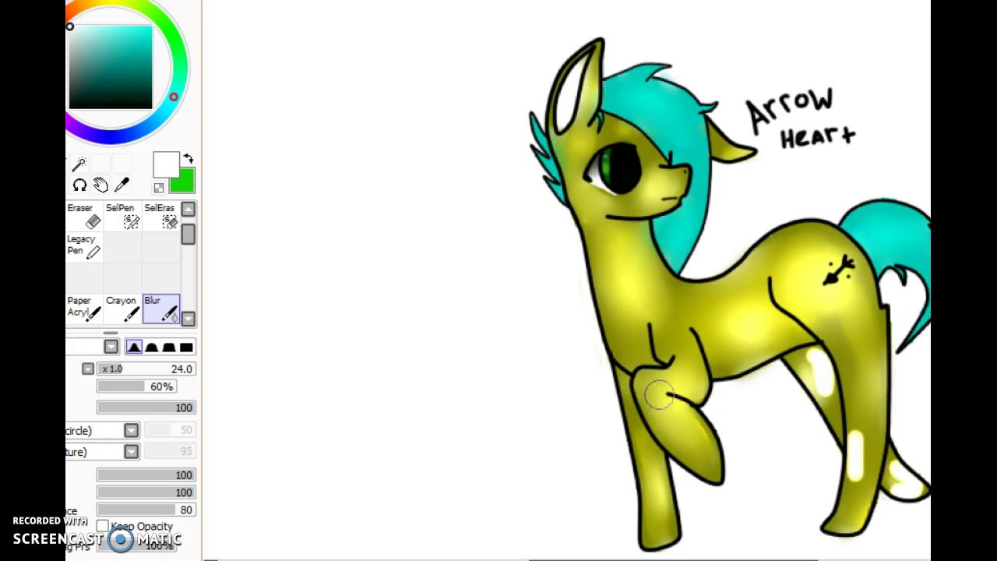
pyautogui.moveTo(793, 316)
pyautogui.mouseDown()
pyautogui.moveTo(838, 343)
pyautogui.moveTo(827, 362)
pyautogui.moveTo(836, 444)
pyautogui.moveTo(793, 371)
pyautogui.moveTo(842, 448)
pyautogui.moveTo(836, 404)
pyautogui.moveTo(864, 384)
pyautogui.moveTo(885, 398)
pyautogui.moveTo(853, 548)
pyautogui.moveTo(876, 458)
pyautogui.moveTo(906, 450)
pyautogui.moveTo(892, 410)
pyautogui.moveTo(925, 469)
pyautogui.moveTo(928, 506)
pyautogui.moveTo(927, 491)
pyautogui.moveTo(782, 334)
pyautogui.moveTo(848, 451)
pyautogui.moveTo(783, 352)
pyautogui.mouseUp()
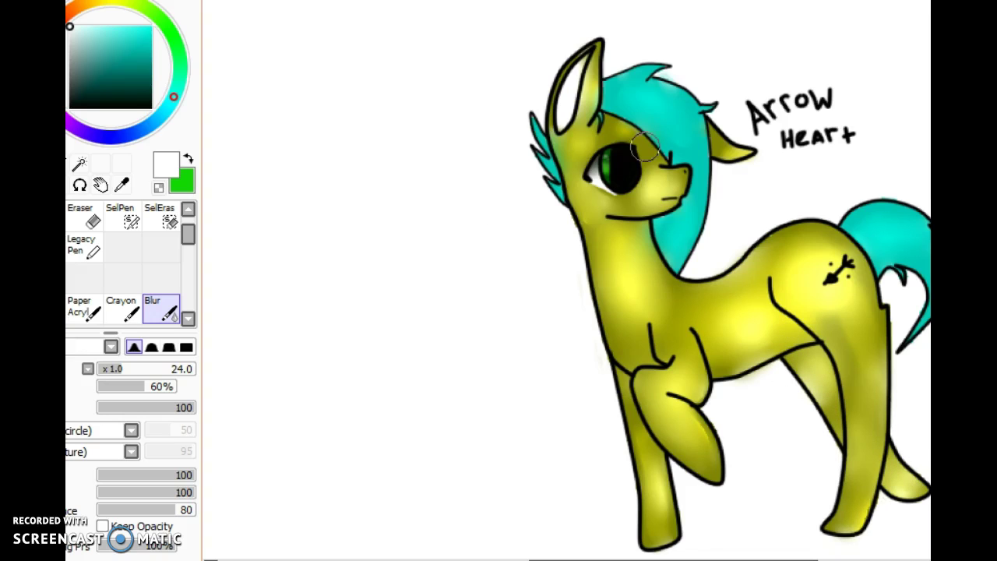
pyautogui.hotkey('ctrl', 'z')
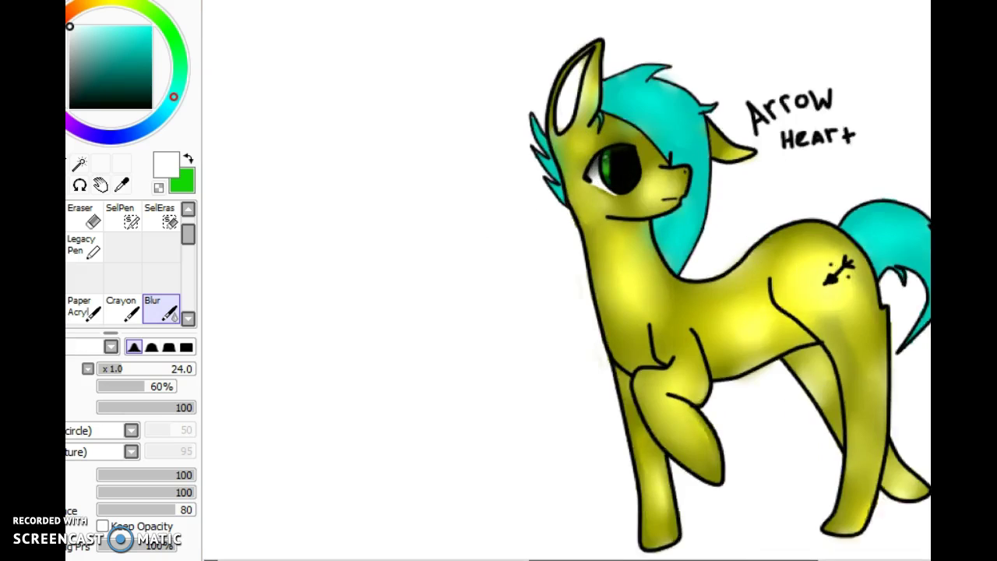
pyautogui.scroll(2, 671, 277)
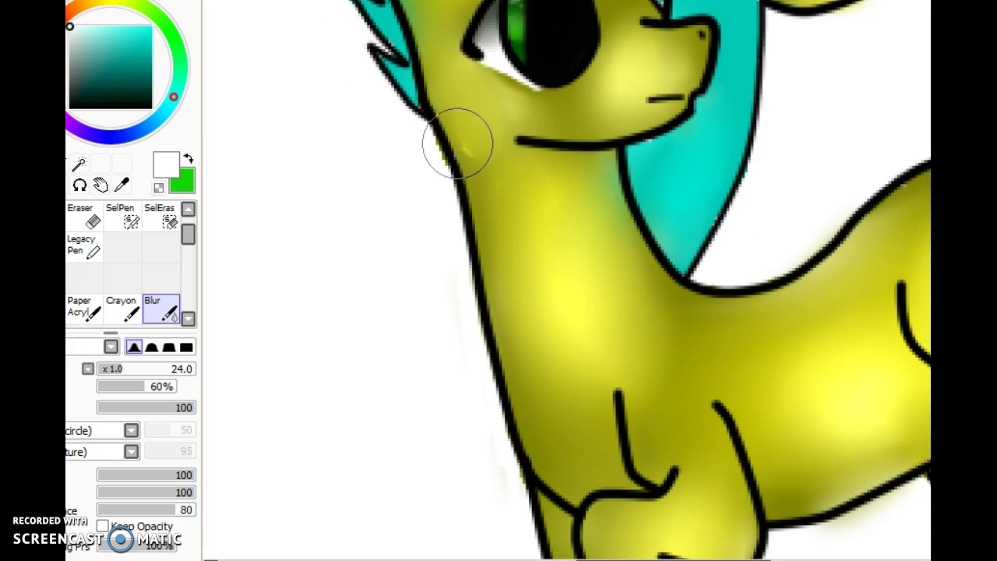
pyautogui.moveTo(457, 144); pyautogui.dragTo(472, 149)
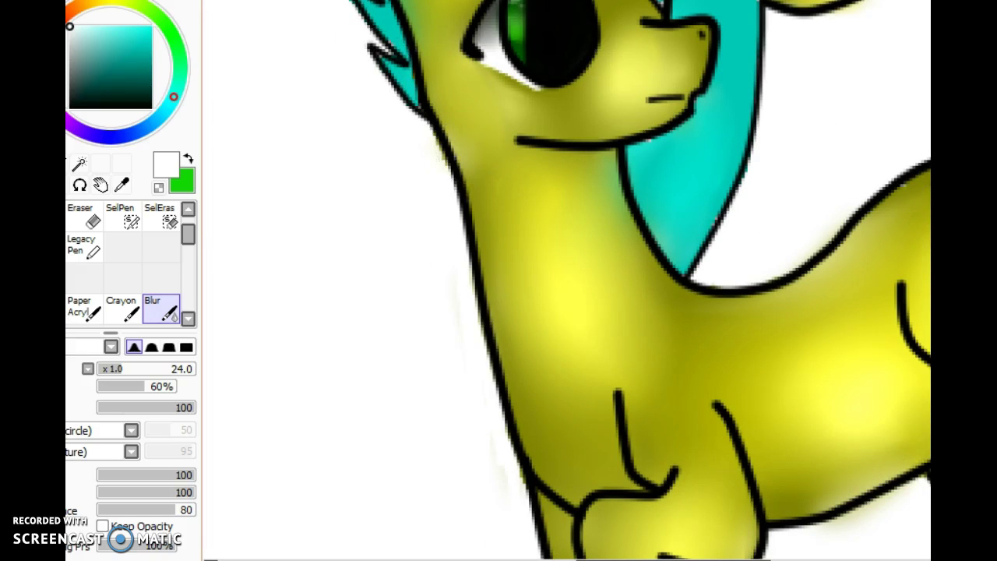
# Choose a bright, fully saturated green as the painting colour for the eye.
pyautogui.scroll(3, 566, 280)
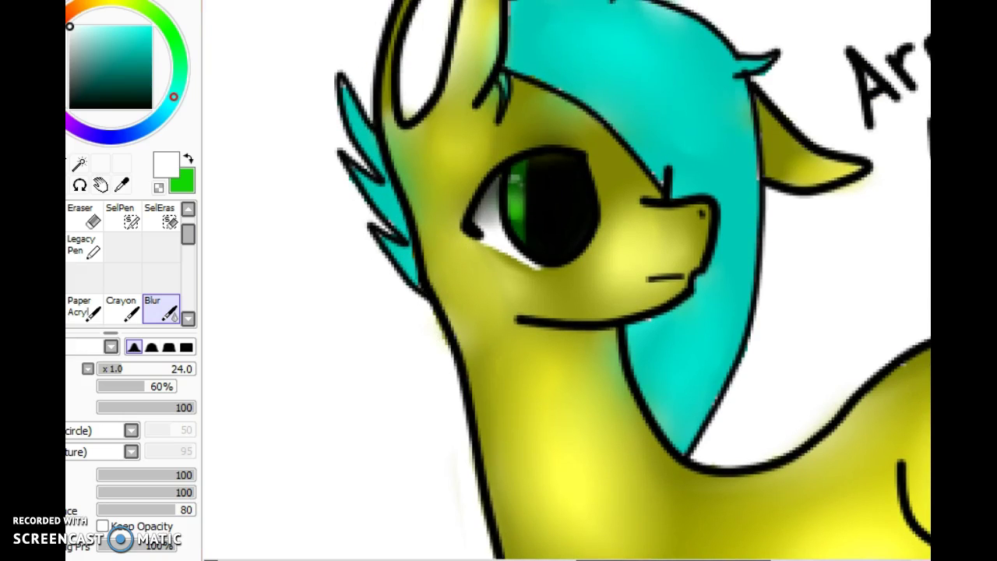
pyautogui.click(161, 19)
pyautogui.click(151, 26)
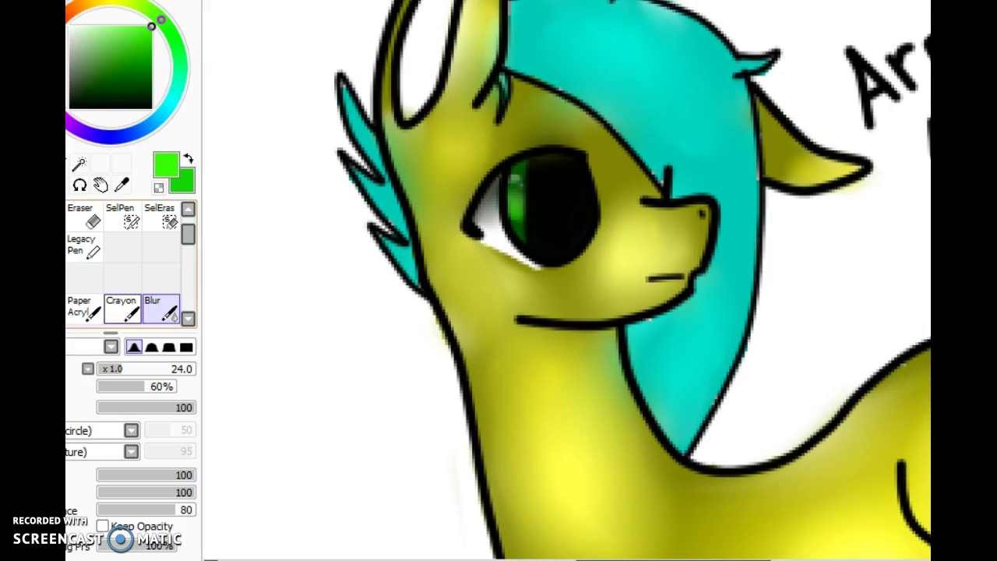
pyautogui.click(122, 309)
pyautogui.moveTo(516, 184)
pyautogui.mouseDown()
pyautogui.moveTo(516, 231)
pyautogui.moveTo(533, 238)
pyautogui.moveTo(533, 187)
pyautogui.moveTo(522, 182)
pyautogui.moveTo(501, 218)
pyautogui.moveTo(538, 248)
pyautogui.mouseUp()
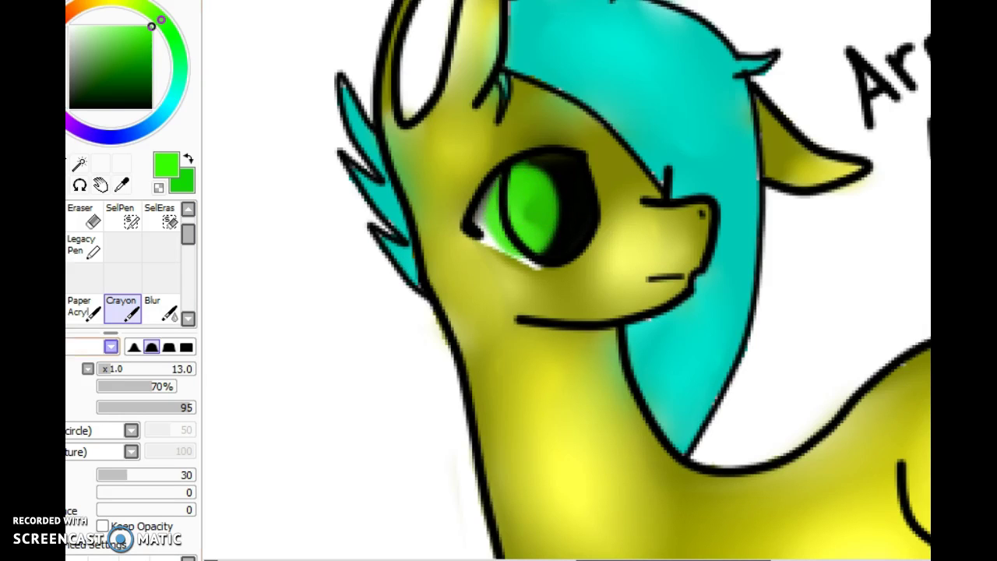
pyautogui.scroll(-3, 125, 265)
pyautogui.scroll(4, 125, 264)
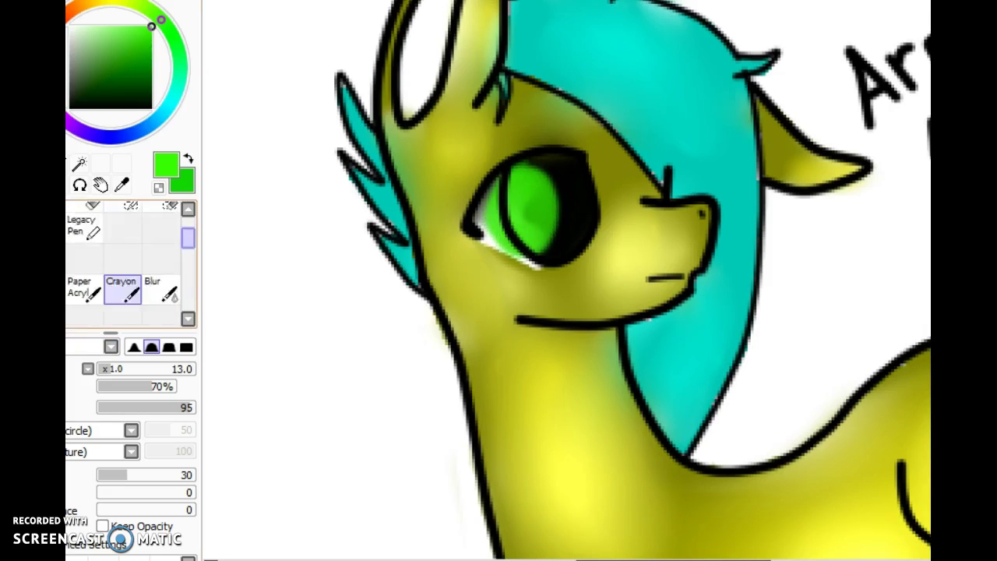
pyautogui.click(160, 308)
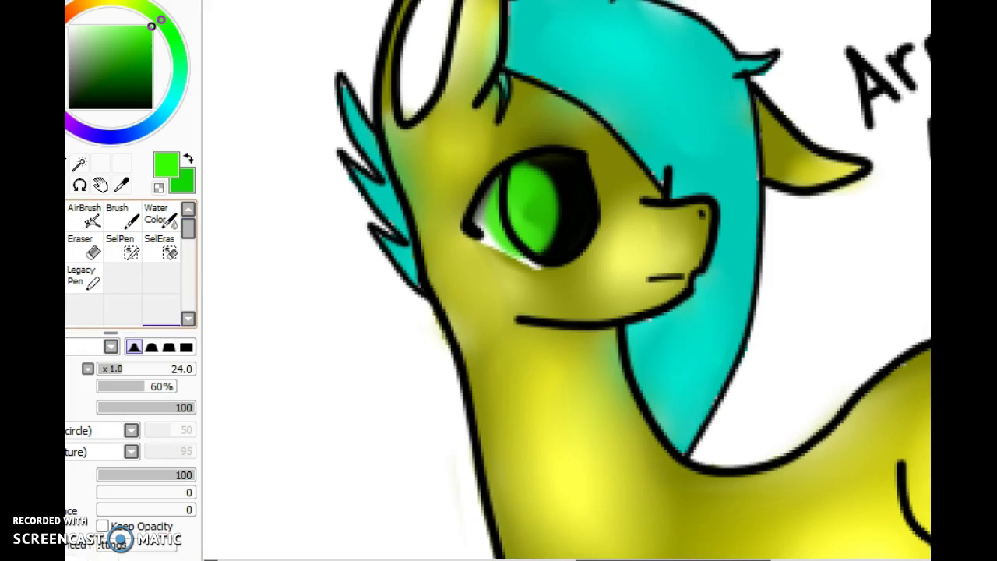
pyautogui.moveTo(532, 220)
pyautogui.mouseDown()
pyautogui.moveTo(554, 230)
pyautogui.moveTo(517, 220)
pyautogui.moveTo(544, 167)
pyautogui.moveTo(533, 249)
pyautogui.moveTo(557, 209)
pyautogui.mouseUp()
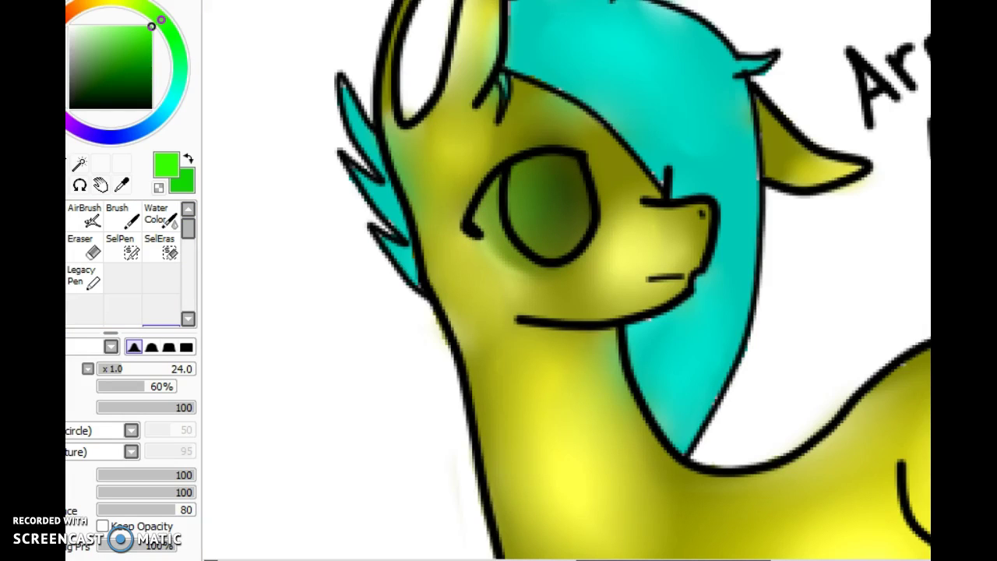
pyautogui.hotkey('ctrl', 'z')
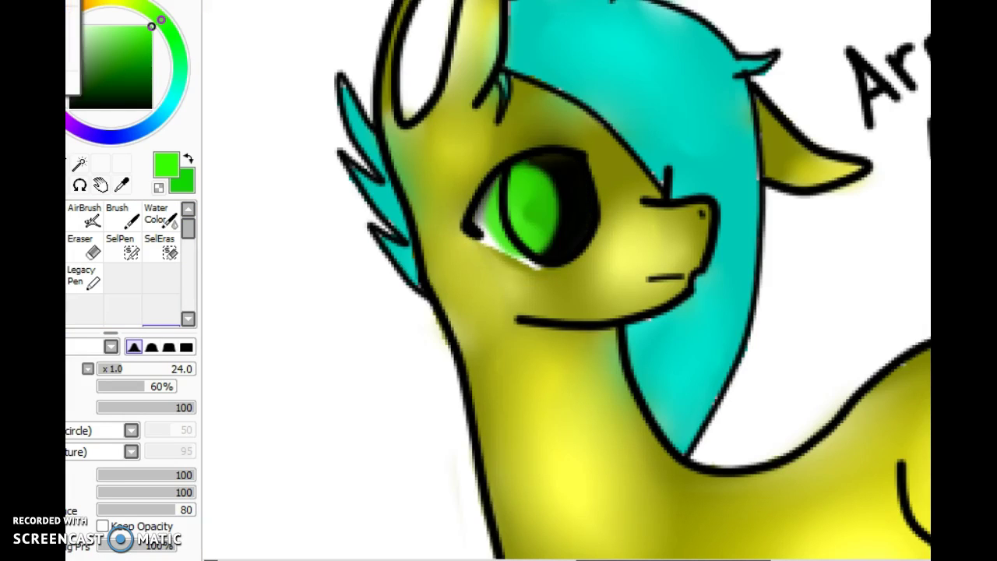
pyautogui.hotkey('ctrl', 'z')
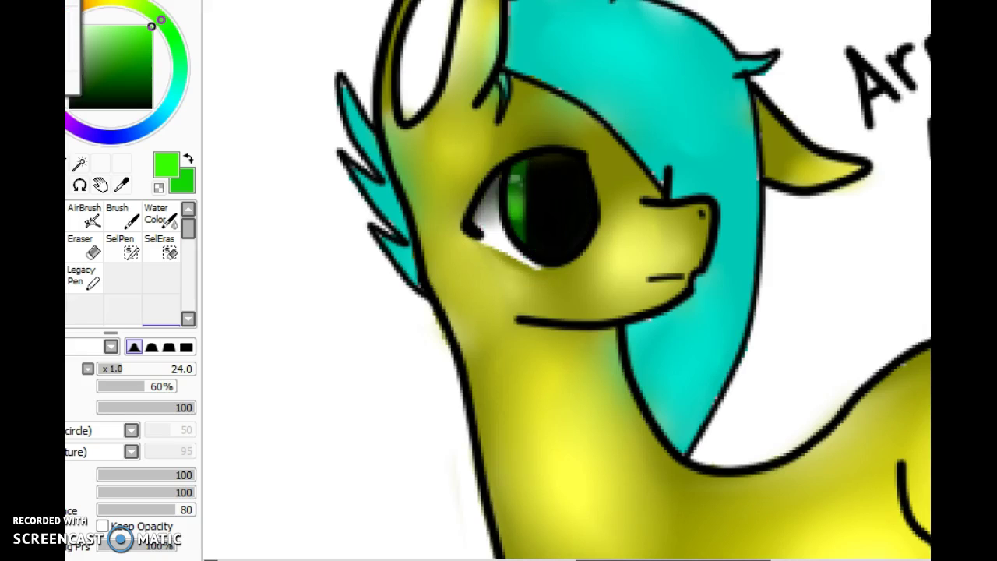
# Fill the side of the iris nearest the eye white with bright green using the Legacy Pen at size 8.
pyautogui.click(83, 276)
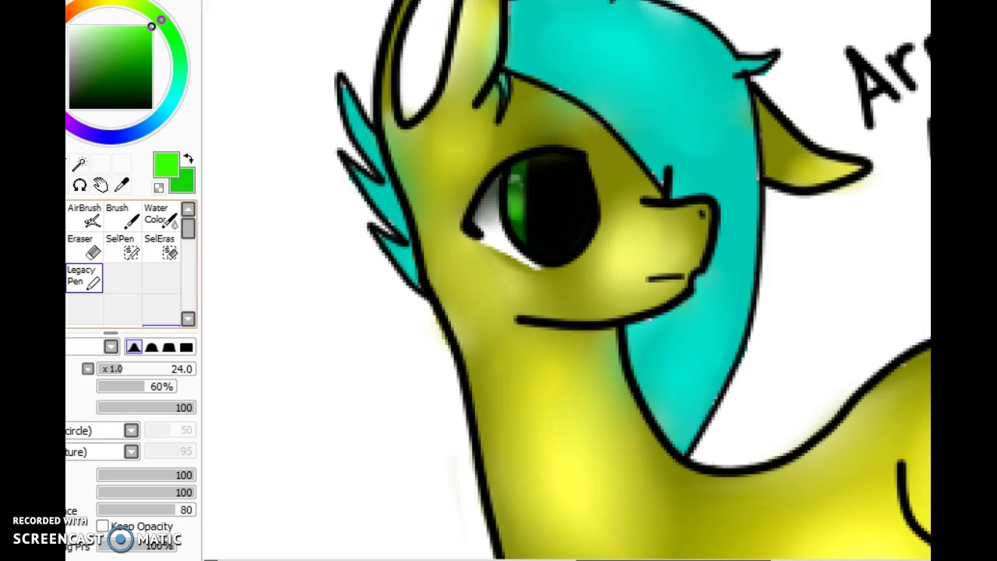
pyautogui.moveTo(527, 208)
pyautogui.mouseDown()
pyautogui.moveTo(508, 226)
pyautogui.moveTo(529, 156)
pyautogui.moveTo(537, 210)
pyautogui.moveTo(524, 247)
pyautogui.mouseUp()
pyautogui.moveTo(540, 167)
pyautogui.mouseDown()
pyautogui.moveTo(542, 191)
pyautogui.moveTo(546, 243)
pyautogui.mouseUp()
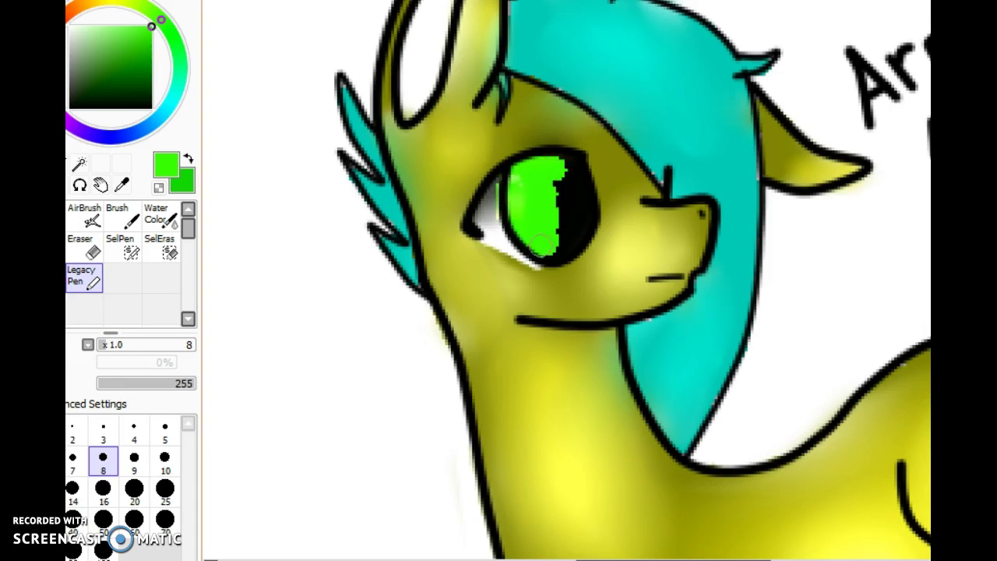
# Blend the bright green into the black of the eye with the Blur brush at size 12.
pyautogui.scroll(-1, 129, 265)
pyautogui.click(161, 308)
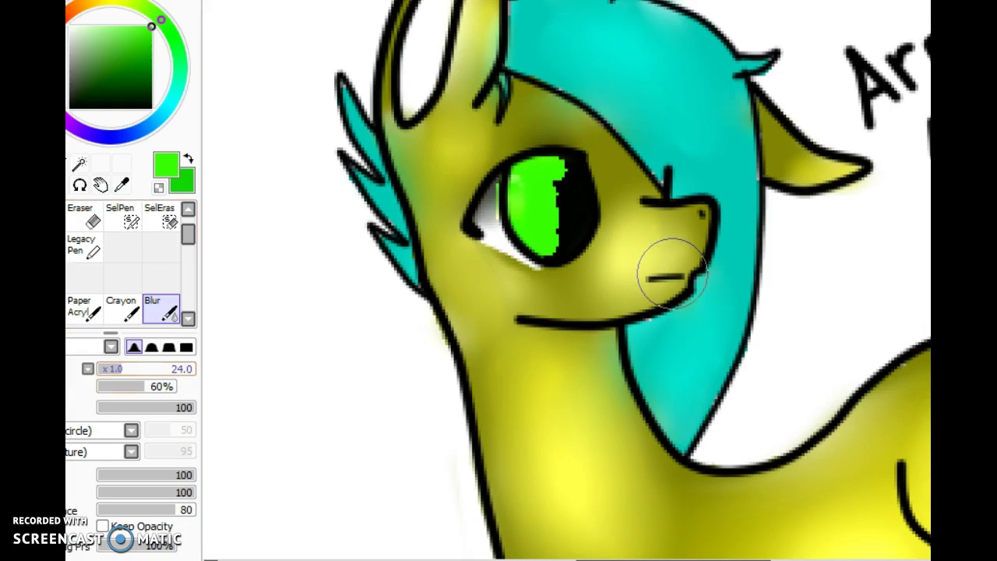
pyautogui.moveTo(123, 368); pyautogui.dragTo(110, 369)
pyautogui.moveTo(562, 182)
pyautogui.mouseDown()
pyautogui.moveTo(520, 206)
pyautogui.moveTo(510, 194)
pyautogui.moveTo(520, 177)
pyautogui.moveTo(540, 229)
pyautogui.moveTo(533, 247)
pyautogui.moveTo(497, 236)
pyautogui.moveTo(502, 274)
pyautogui.moveTo(501, 229)
pyautogui.moveTo(525, 266)
pyautogui.moveTo(541, 262)
pyautogui.moveTo(583, 147)
pyautogui.moveTo(586, 161)
pyautogui.moveTo(544, 184)
pyautogui.mouseUp()
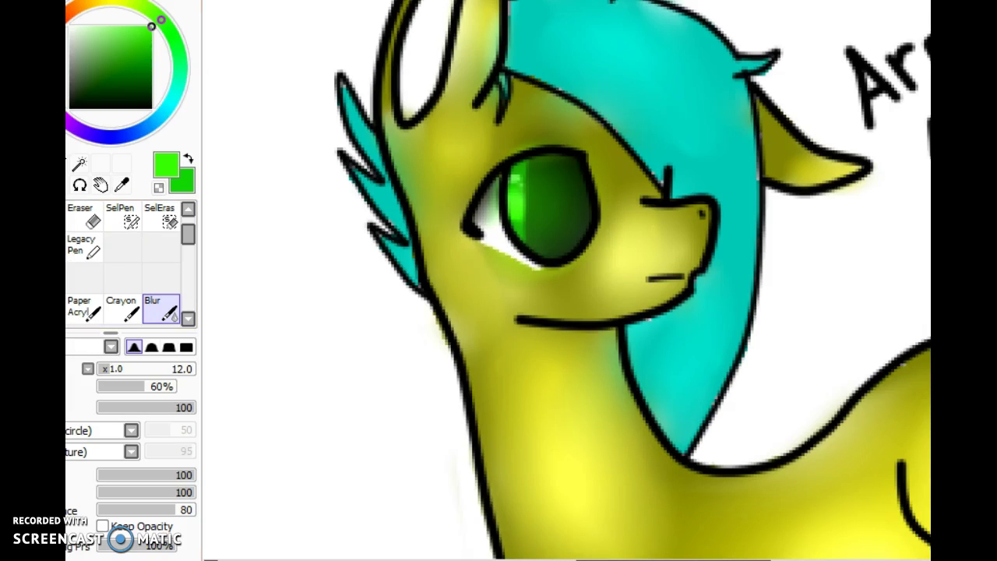
# Paint a round white Crayon highlight in the iris at size 13 and a thin white streak across the eye at size 1.
pyautogui.click(70, 27)
pyautogui.click(121, 306)
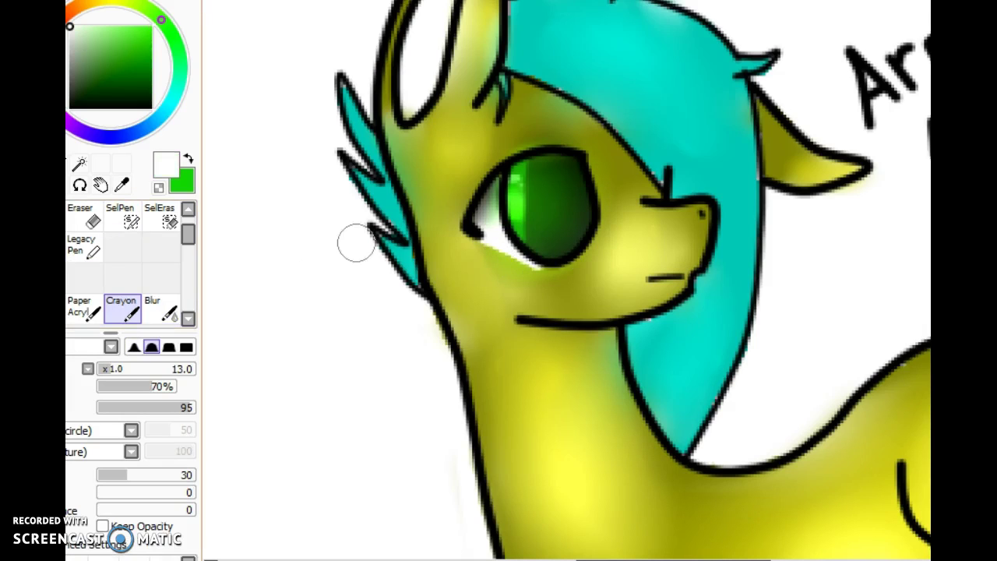
pyautogui.moveTo(541, 182)
pyautogui.mouseDown()
pyautogui.moveTo(519, 196)
pyautogui.moveTo(530, 200)
pyautogui.mouseUp()
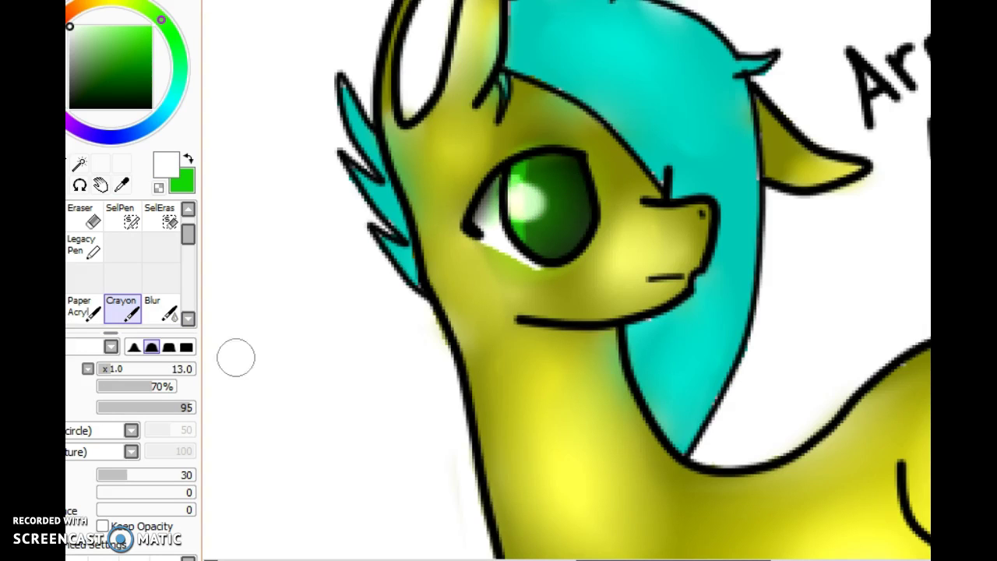
pyautogui.moveTo(111, 368); pyautogui.dragTo(106, 369)
pyautogui.moveTo(520, 204); pyautogui.dragTo(525, 200)
pyautogui.moveTo(106, 369); pyautogui.dragTo(98, 369)
pyautogui.moveTo(540, 205)
pyautogui.mouseDown()
pyautogui.moveTo(575, 196)
pyautogui.moveTo(640, 206)
pyautogui.moveTo(559, 203)
pyautogui.moveTo(634, 199)
pyautogui.mouseUp()
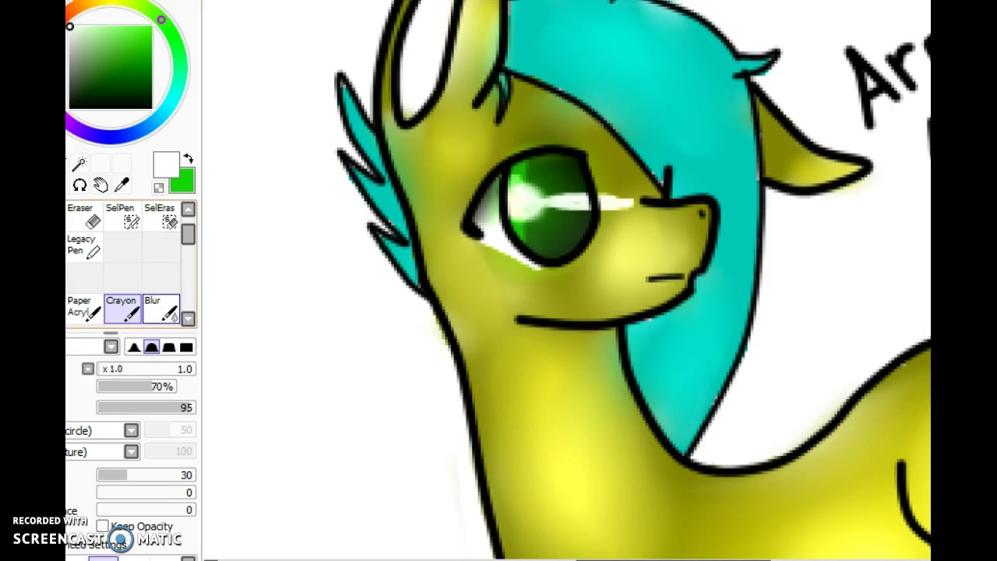
# Blend the white highlight and streak into the iris and surrounding coat with the Blur brush at size 12.
pyautogui.click(160, 308)
pyautogui.moveTo(561, 231)
pyautogui.mouseDown()
pyautogui.moveTo(534, 216)
pyautogui.moveTo(528, 170)
pyautogui.moveTo(543, 236)
pyautogui.moveTo(521, 212)
pyautogui.moveTo(537, 249)
pyautogui.mouseUp()
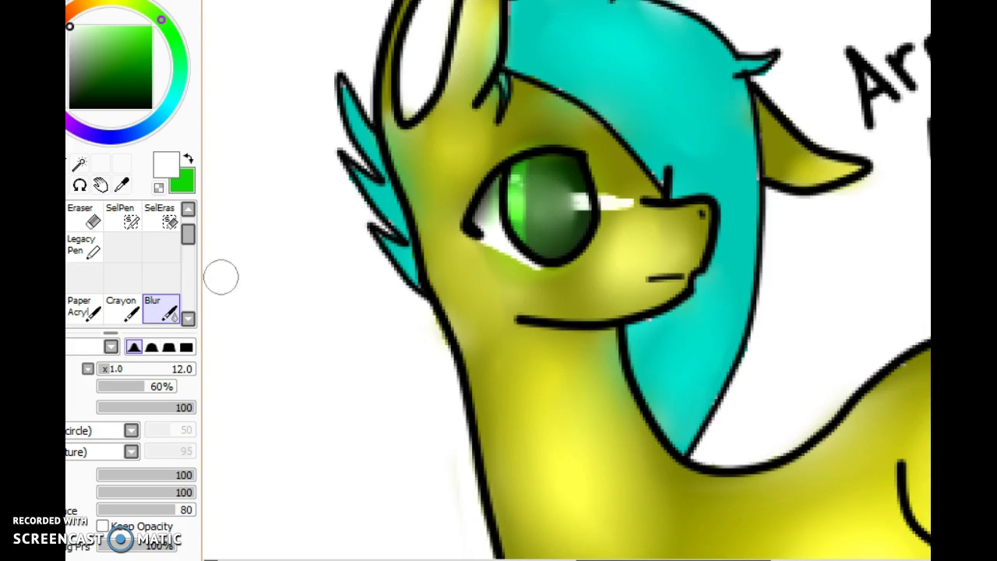
pyautogui.moveTo(554, 195)
pyautogui.mouseDown()
pyautogui.moveTo(568, 205)
pyautogui.moveTo(584, 184)
pyautogui.mouseUp()
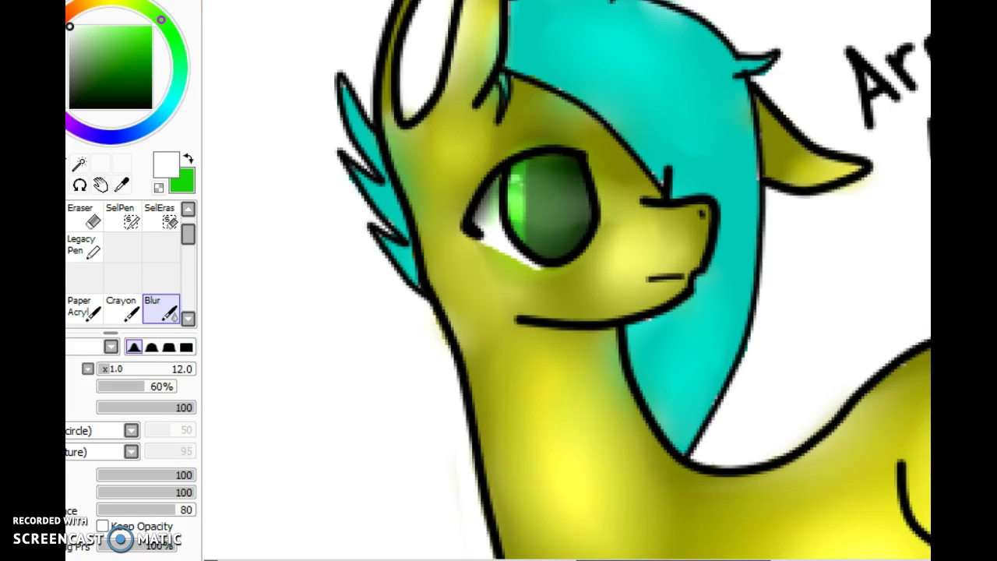
# Cover most of the iris with white Crayon at size 9 and blend it evenly into the dark area with the size 12 Blur brush.
pyautogui.click(123, 308)
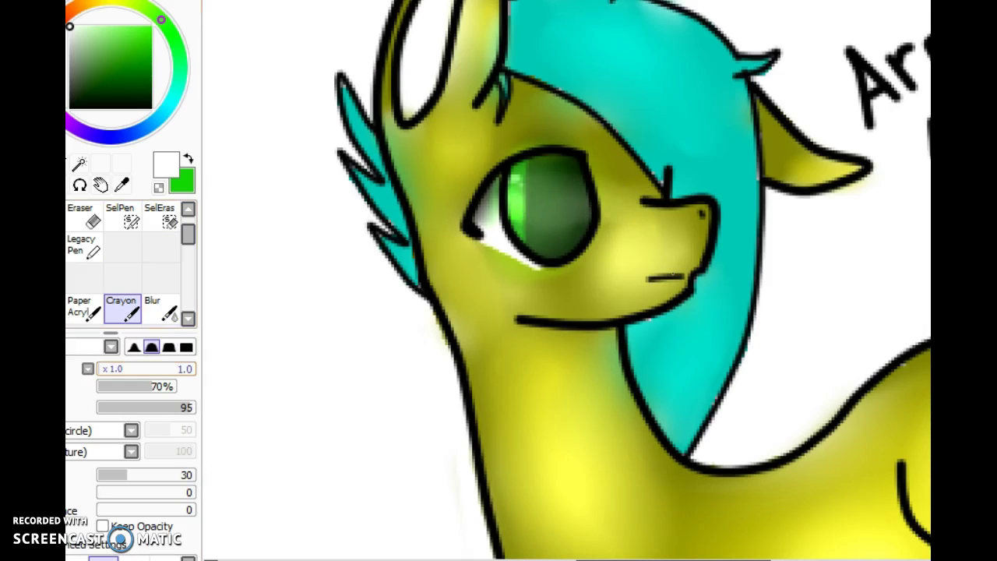
pyautogui.click(129, 368)
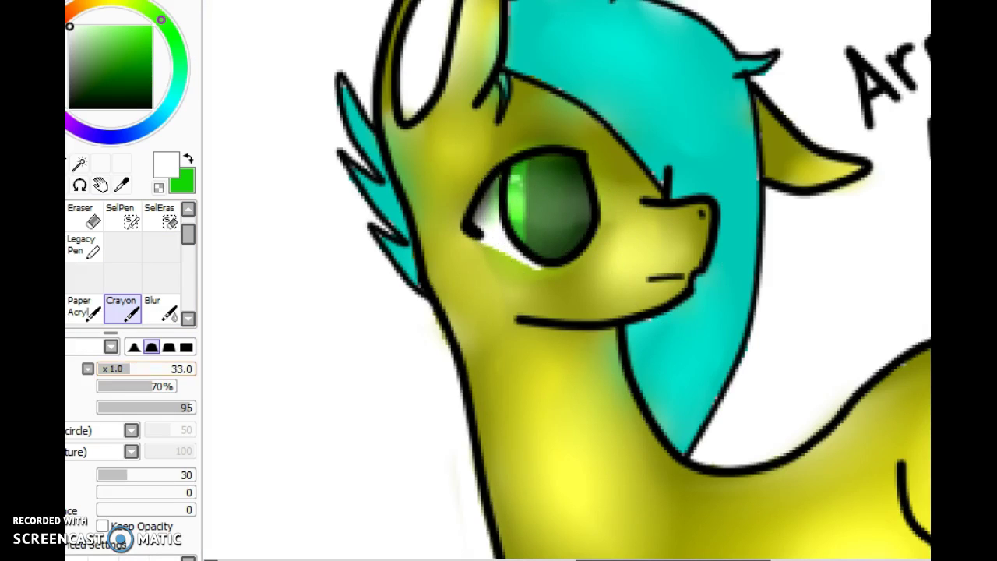
pyautogui.press('[')
pyautogui.press('[')
pyautogui.press('[')
pyautogui.press('[')
pyautogui.press('[')
pyautogui.press('[')
pyautogui.press('[')
pyautogui.moveTo(524, 197)
pyautogui.mouseDown()
pyautogui.moveTo(531, 222)
pyautogui.moveTo(562, 227)
pyautogui.moveTo(561, 187)
pyautogui.moveTo(535, 188)
pyautogui.moveTo(546, 216)
pyautogui.moveTo(546, 191)
pyautogui.moveTo(582, 200)
pyautogui.mouseUp()
pyautogui.click(161, 308)
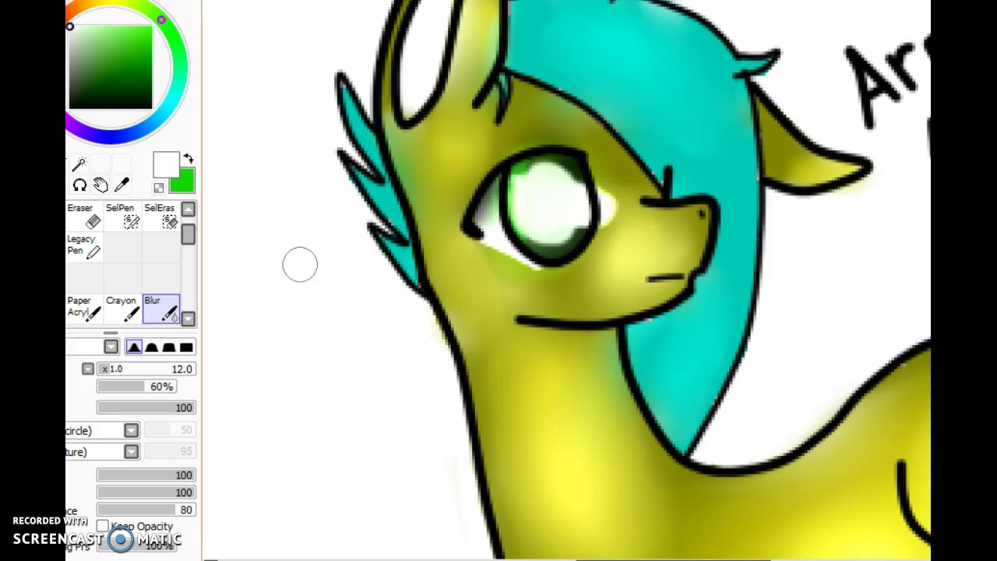
pyautogui.moveTo(527, 212)
pyautogui.mouseDown()
pyautogui.moveTo(581, 209)
pyautogui.moveTo(556, 218)
pyautogui.moveTo(555, 141)
pyautogui.moveTo(578, 146)
pyautogui.moveTo(547, 219)
pyautogui.moveTo(534, 208)
pyautogui.moveTo(578, 237)
pyautogui.moveTo(585, 254)
pyautogui.moveTo(611, 236)
pyautogui.moveTo(611, 180)
pyautogui.moveTo(569, 175)
pyautogui.moveTo(584, 168)
pyautogui.moveTo(565, 164)
pyautogui.moveTo(504, 211)
pyautogui.moveTo(529, 200)
pyautogui.moveTo(505, 261)
pyautogui.moveTo(514, 231)
pyautogui.moveTo(535, 264)
pyautogui.moveTo(608, 228)
pyautogui.moveTo(584, 229)
pyautogui.mouseUp()
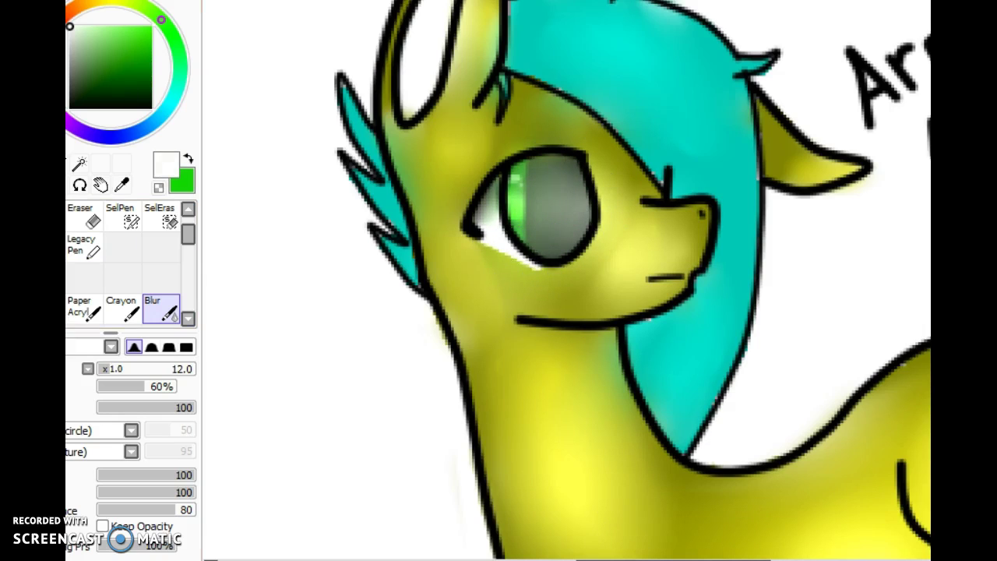
# Paint a wide white Crayon band across the upper mane at size 9 and soften it with the Blur brush at size 12.
pyautogui.click(122, 308)
pyautogui.moveTo(607, 93)
pyautogui.mouseDown()
pyautogui.moveTo(690, 31)
pyautogui.moveTo(711, 56)
pyautogui.moveTo(640, 115)
pyautogui.moveTo(605, 94)
pyautogui.moveTo(646, 67)
pyautogui.moveTo(634, 103)
pyautogui.mouseUp()
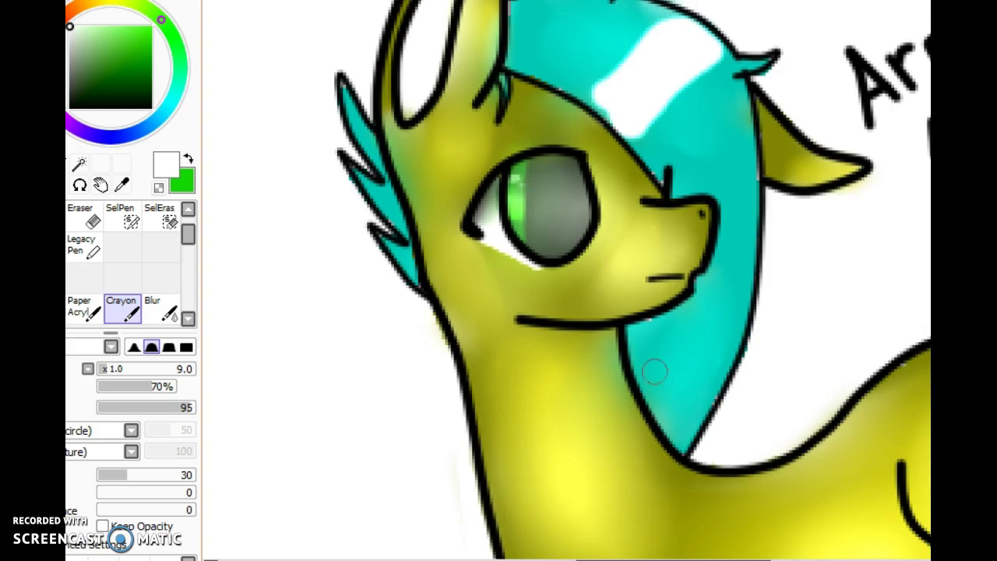
pyautogui.click(161, 307)
pyautogui.moveTo(683, 91)
pyautogui.mouseDown()
pyautogui.moveTo(706, 60)
pyautogui.moveTo(663, 117)
pyautogui.moveTo(614, 117)
pyautogui.moveTo(648, 24)
pyautogui.moveTo(654, 49)
pyautogui.moveTo(631, 31)
pyautogui.moveTo(583, 76)
pyautogui.moveTo(603, 20)
pyautogui.mouseUp()
pyautogui.moveTo(608, 109)
pyautogui.mouseDown()
pyautogui.moveTo(703, 75)
pyautogui.moveTo(707, 113)
pyautogui.mouseUp()
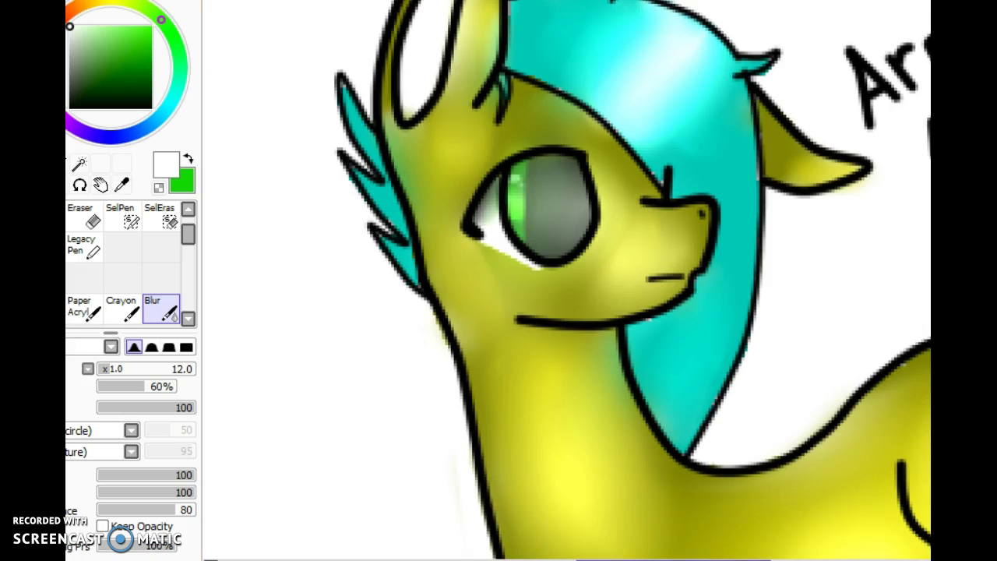
# Add white Crayon highlights at size 9 along the mane's shine and down the tail, and soften them with the Blur brush.
pyautogui.moveTo(674, 559); pyautogui.dragTo(762, 559)
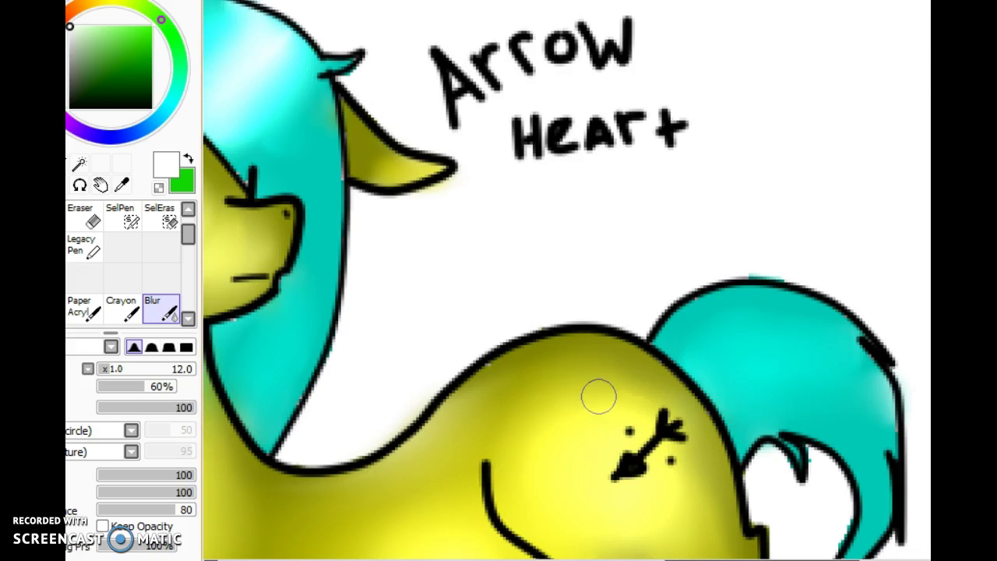
pyautogui.click(122, 308)
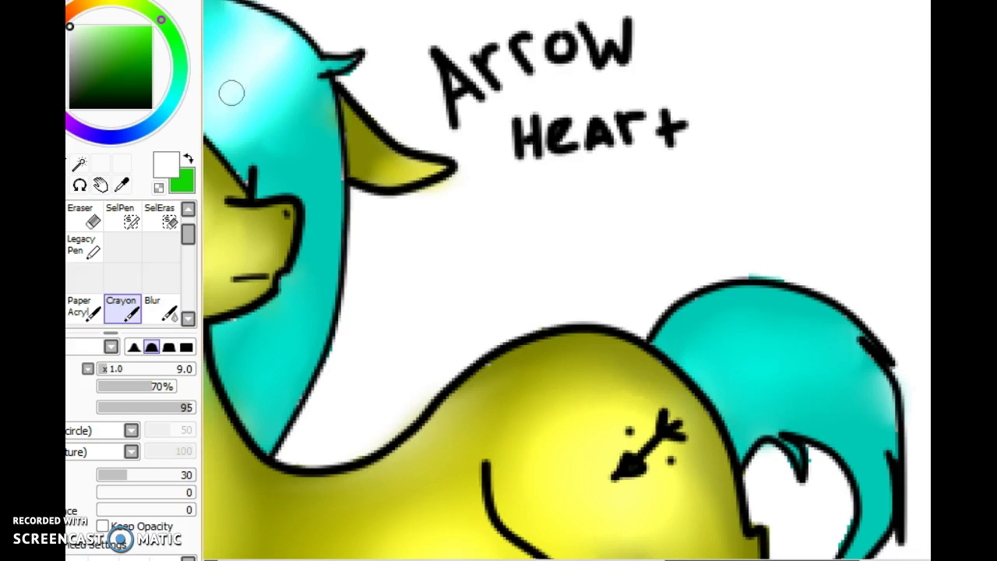
pyautogui.moveTo(218, 123); pyautogui.dragTo(293, 40)
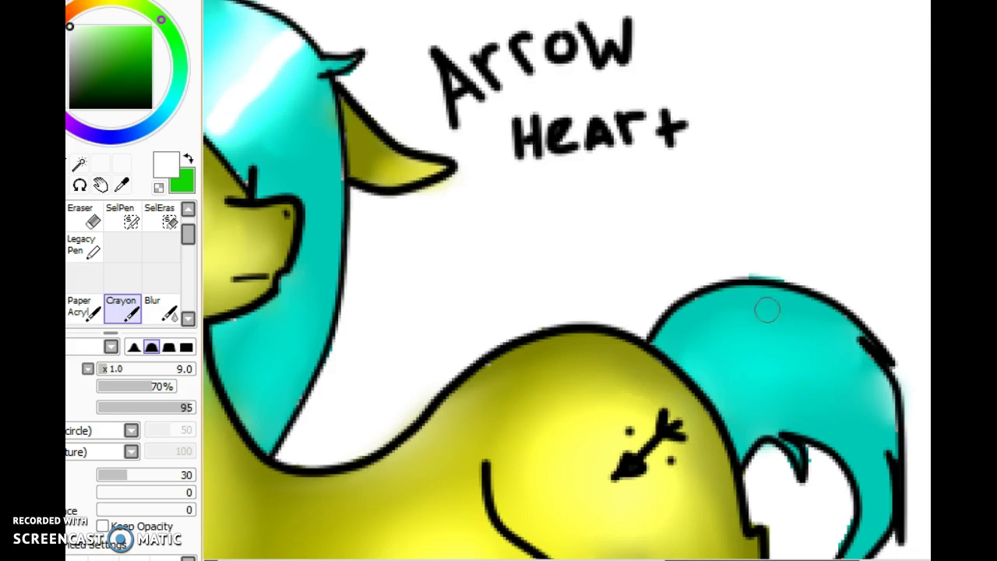
pyautogui.moveTo(726, 297)
pyautogui.mouseDown()
pyautogui.moveTo(831, 411)
pyautogui.moveTo(824, 438)
pyautogui.moveTo(735, 374)
pyautogui.moveTo(737, 353)
pyautogui.moveTo(757, 383)
pyautogui.moveTo(725, 317)
pyautogui.moveTo(784, 393)
pyautogui.moveTo(772, 343)
pyautogui.moveTo(834, 460)
pyautogui.moveTo(763, 308)
pyautogui.moveTo(820, 341)
pyautogui.moveTo(846, 429)
pyautogui.moveTo(771, 436)
pyautogui.mouseUp()
pyautogui.click(160, 308)
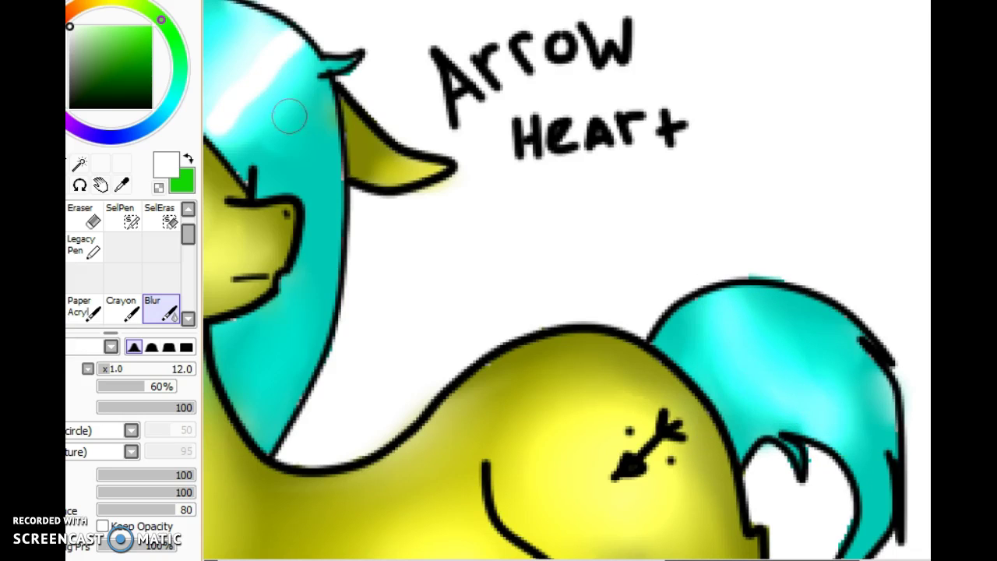
pyautogui.moveTo(226, 117)
pyautogui.mouseDown()
pyautogui.moveTo(300, 37)
pyautogui.moveTo(227, 132)
pyautogui.mouseUp()
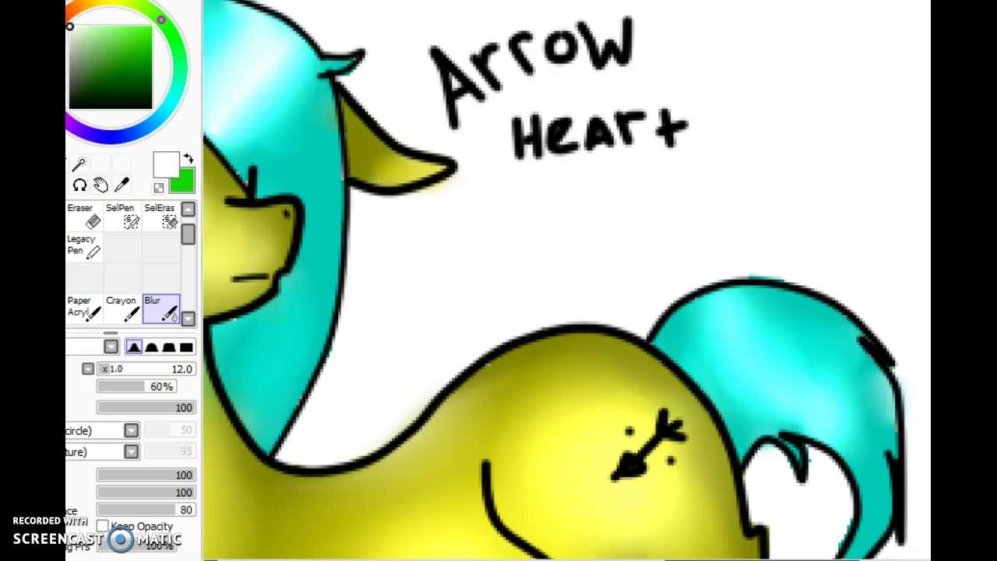
# Paint a curved white Crayon streak along the length of the tail at size 9 and blur it into the turquoise.
pyautogui.click(121, 307)
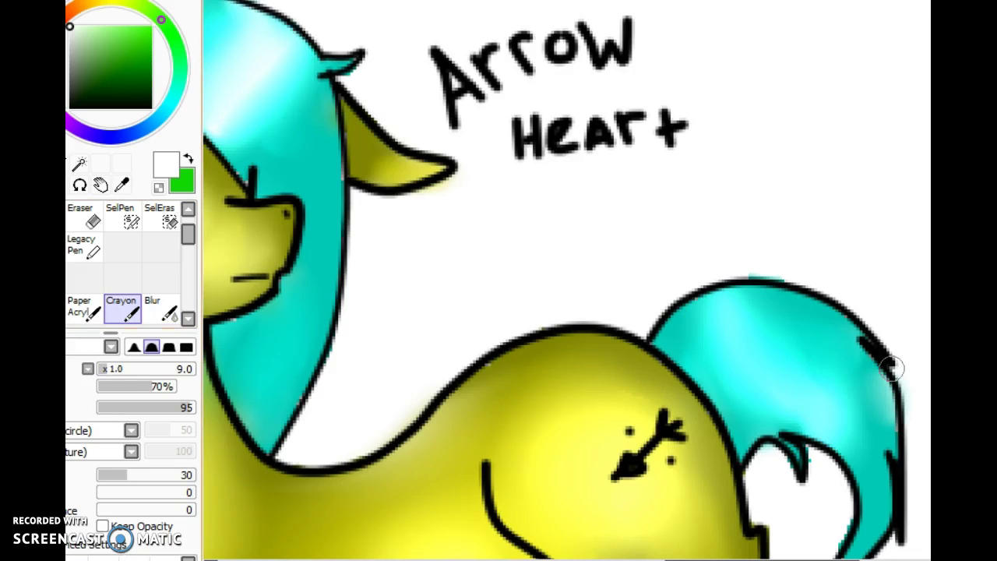
pyautogui.moveTo(824, 415); pyautogui.dragTo(707, 300)
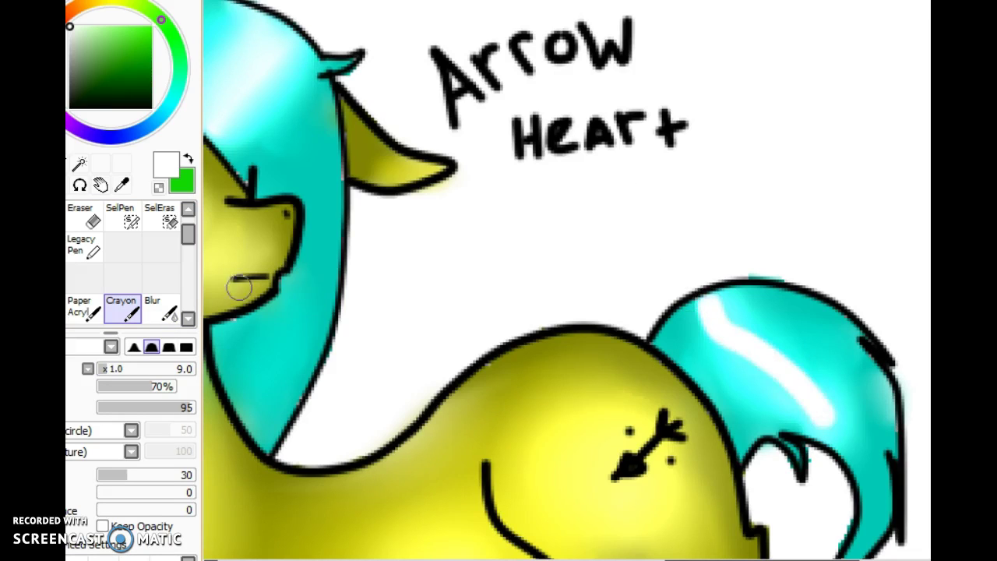
pyautogui.click(161, 308)
pyautogui.moveTo(813, 407)
pyautogui.mouseDown()
pyautogui.moveTo(716, 314)
pyautogui.moveTo(711, 284)
pyautogui.moveTo(703, 292)
pyautogui.moveTo(770, 396)
pyautogui.moveTo(827, 429)
pyautogui.moveTo(735, 340)
pyautogui.moveTo(772, 389)
pyautogui.moveTo(701, 322)
pyautogui.moveTo(818, 415)
pyautogui.moveTo(747, 323)
pyautogui.moveTo(673, 289)
pyautogui.mouseUp()
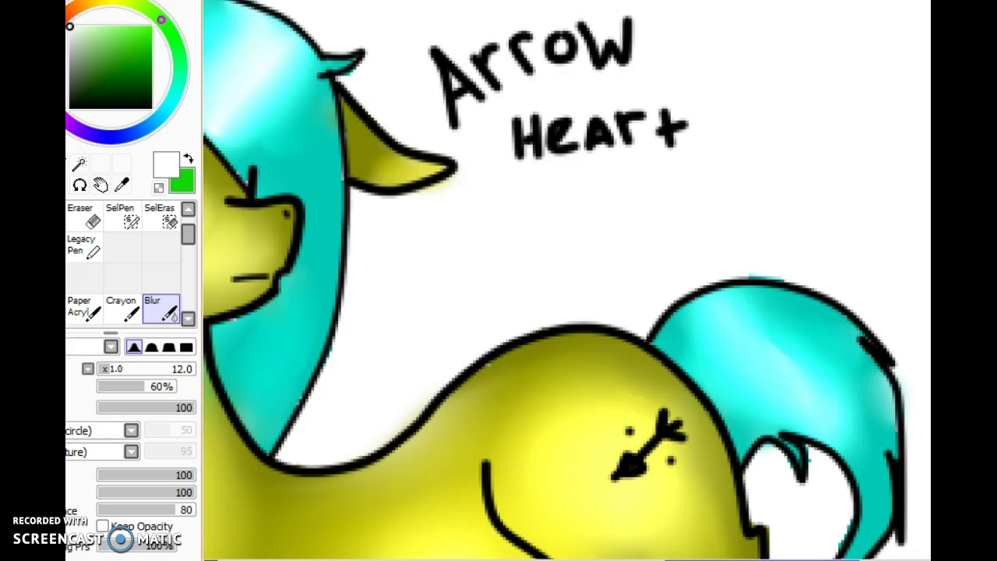
# Paint a bright yellow Crayon spot at size 9 in the middle of the iris and blend it with the size 12 Blur brush.
pyautogui.moveTo(762, 559); pyautogui.dragTo(705, 559)
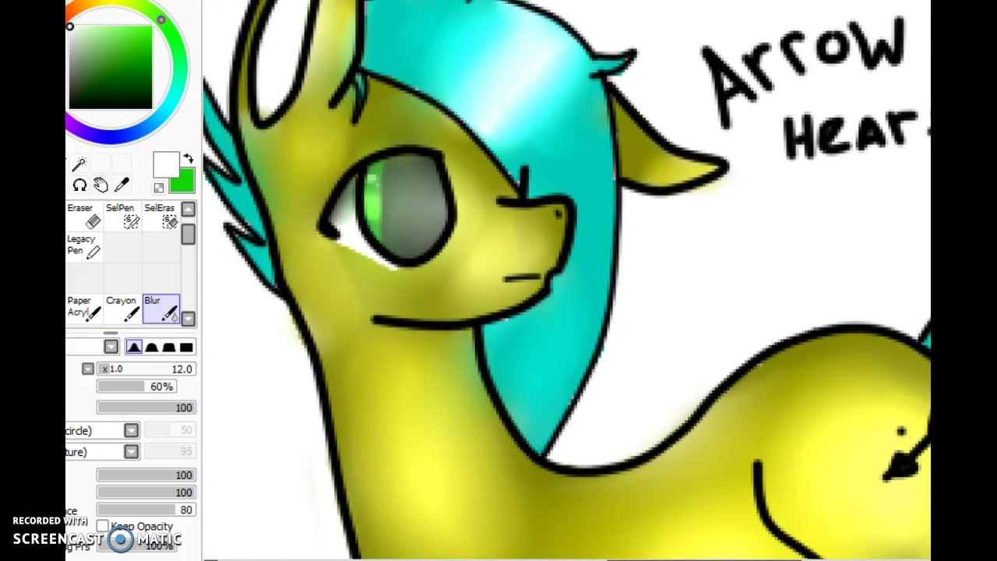
pyautogui.moveTo(122, 63); pyautogui.dragTo(151, 32)
pyautogui.click(109, 2)
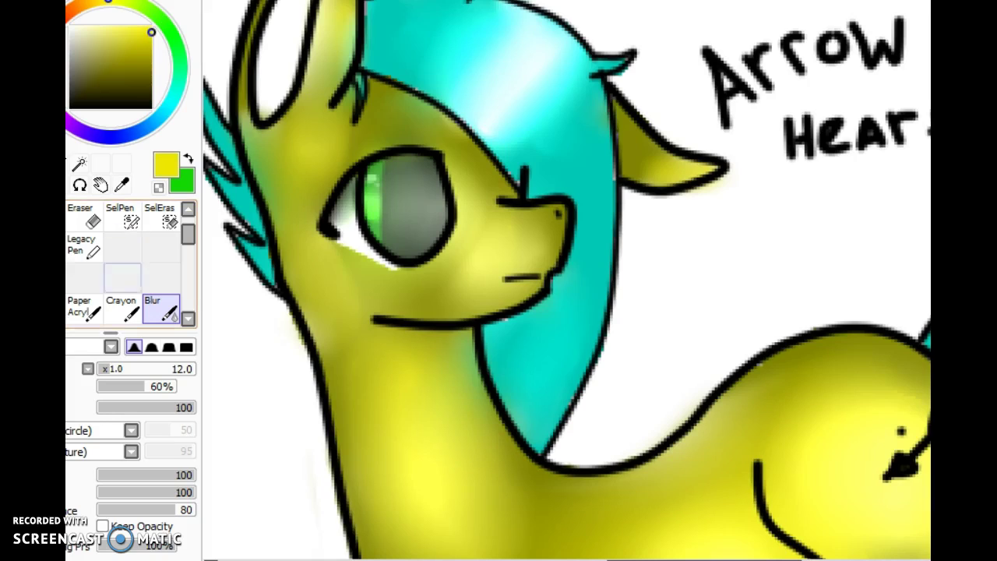
pyautogui.moveTo(420, 220)
pyautogui.mouseDown()
pyautogui.moveTo(407, 211)
pyautogui.moveTo(406, 234)
pyautogui.moveTo(396, 207)
pyautogui.mouseUp()
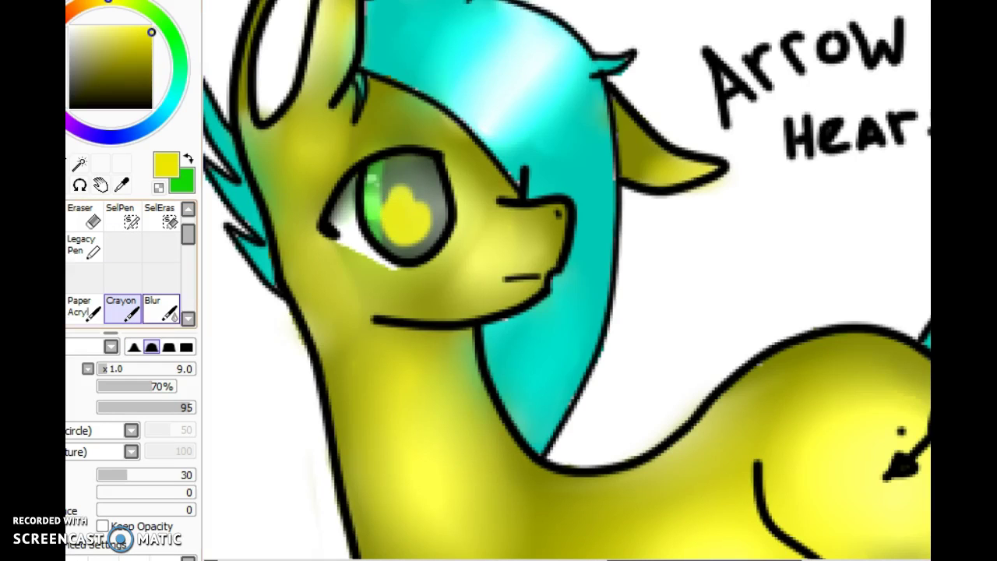
pyautogui.click(161, 308)
pyautogui.moveTo(399, 259)
pyautogui.mouseDown()
pyautogui.moveTo(398, 227)
pyautogui.moveTo(434, 207)
pyautogui.moveTo(395, 242)
pyautogui.moveTo(405, 211)
pyautogui.mouseUp()
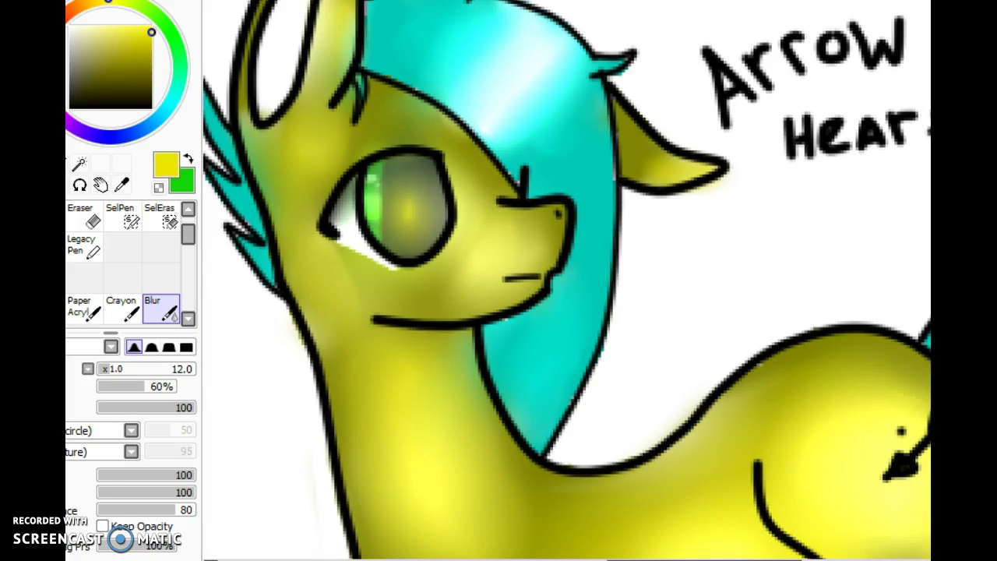
# Sign the drawing with the artist's initials and a filled heart in darker green Crayon at size 9 in the blank area before the pony.
pyautogui.scroll(-6, 674, 272)
pyautogui.scroll(1, 675, 273)
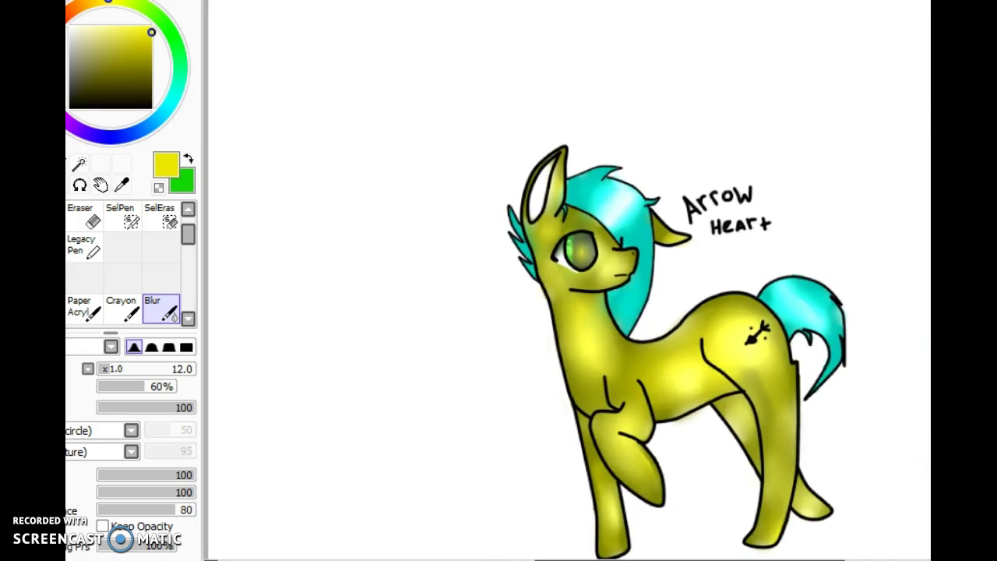
pyautogui.scroll(1, 654, 304)
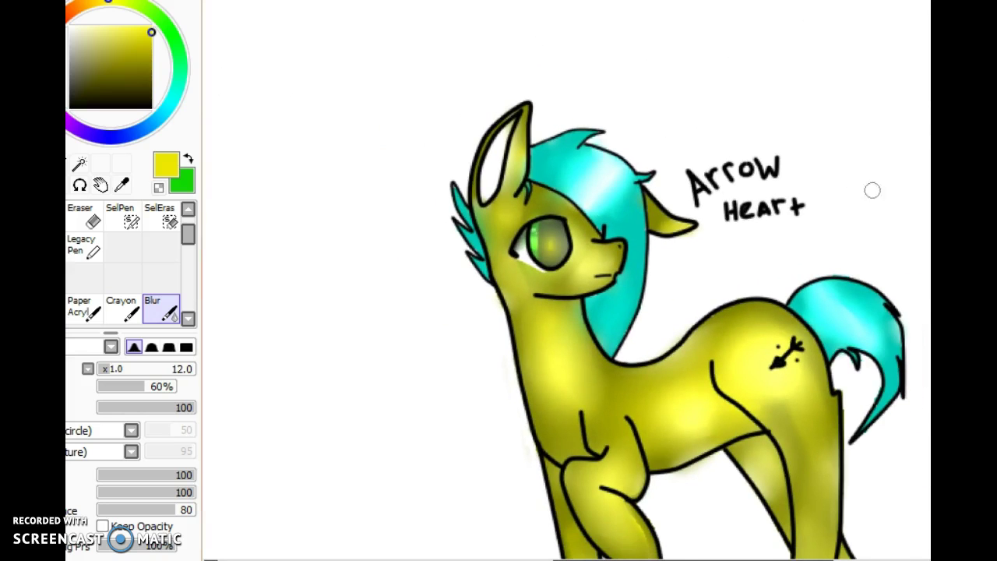
pyautogui.scroll(-3, 678, 304)
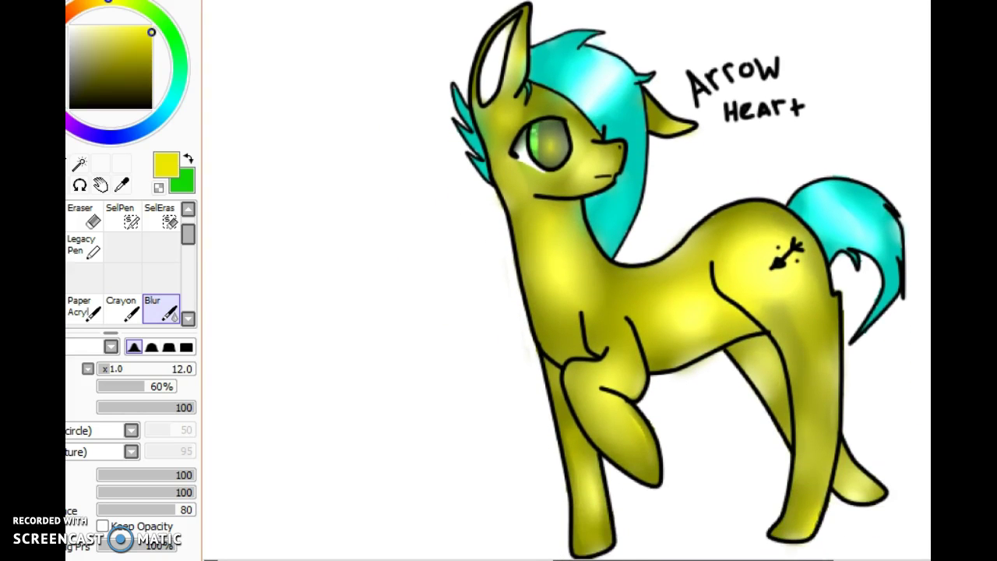
pyautogui.click(152, 55)
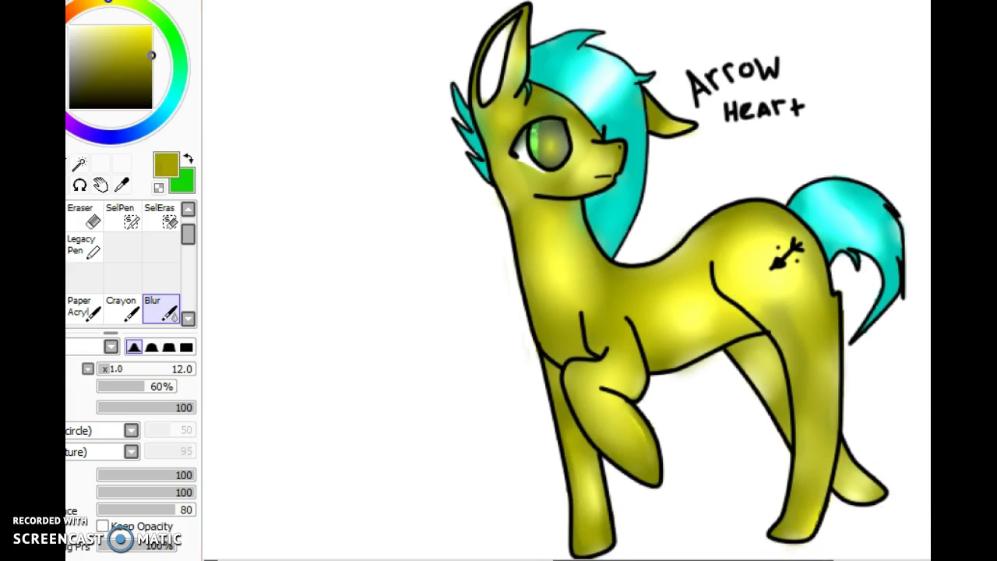
pyautogui.click(177, 45)
pyautogui.click(123, 307)
pyautogui.moveTo(304, 367)
pyautogui.mouseDown()
pyautogui.moveTo(328, 337)
pyautogui.moveTo(357, 359)
pyautogui.moveTo(332, 344)
pyautogui.moveTo(361, 318)
pyautogui.moveTo(285, 307)
pyautogui.mouseUp()
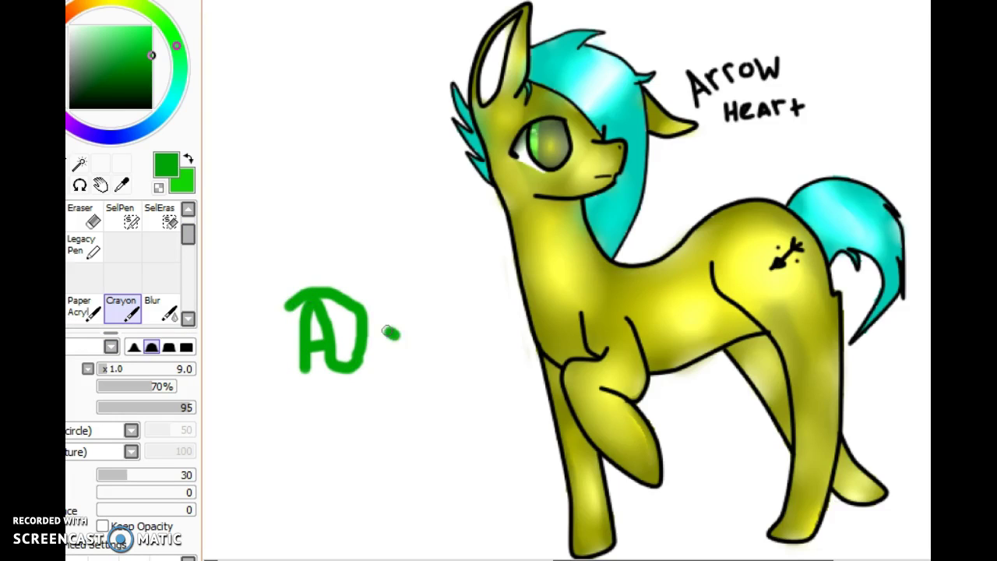
pyautogui.moveTo(390, 331); pyautogui.dragTo(411, 340)
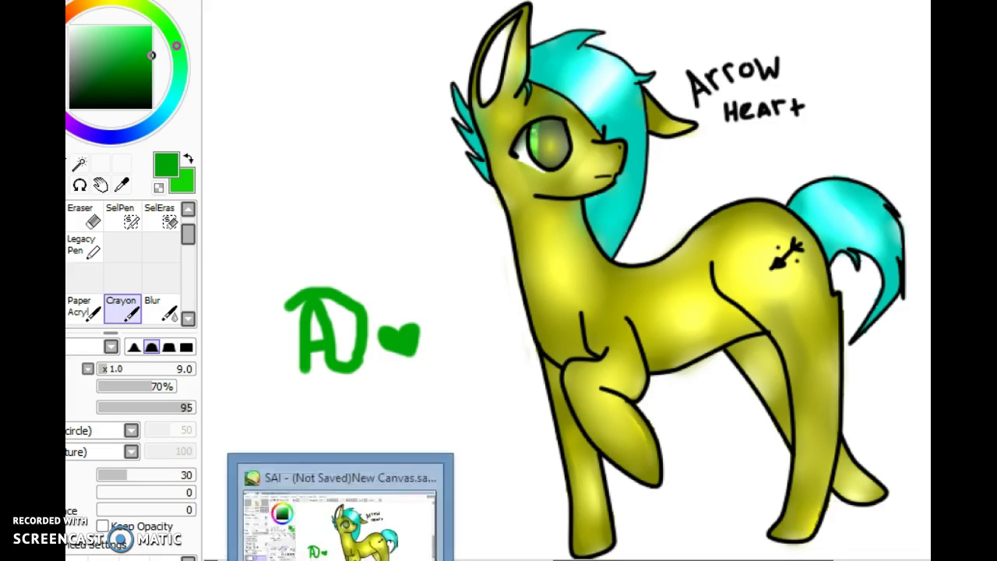
pyautogui.moveTo(169, 560)
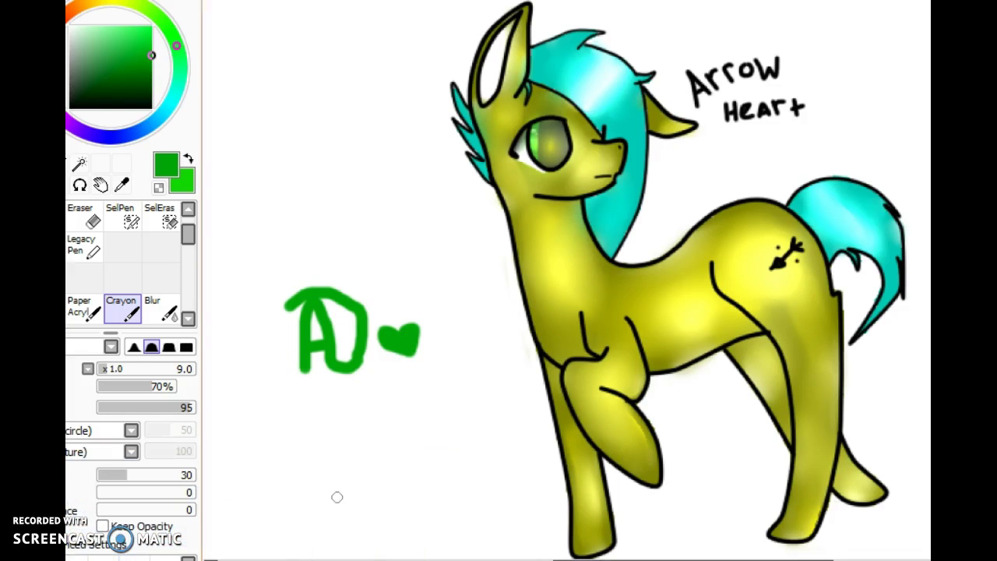